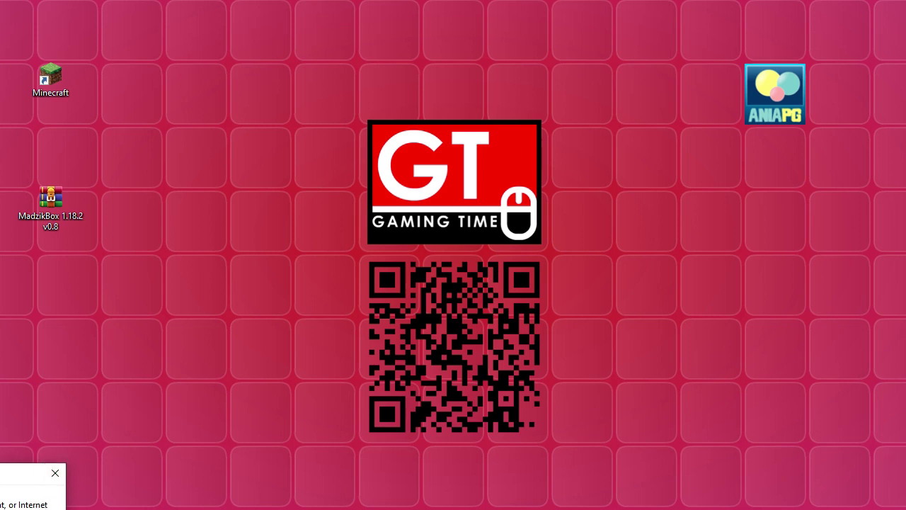
Open the Roaming folder by running %appdata% from the Run dialog
{"action": "left_click_drag", "start_coordinate": [7, 473], "coordinate": [157, 382]}
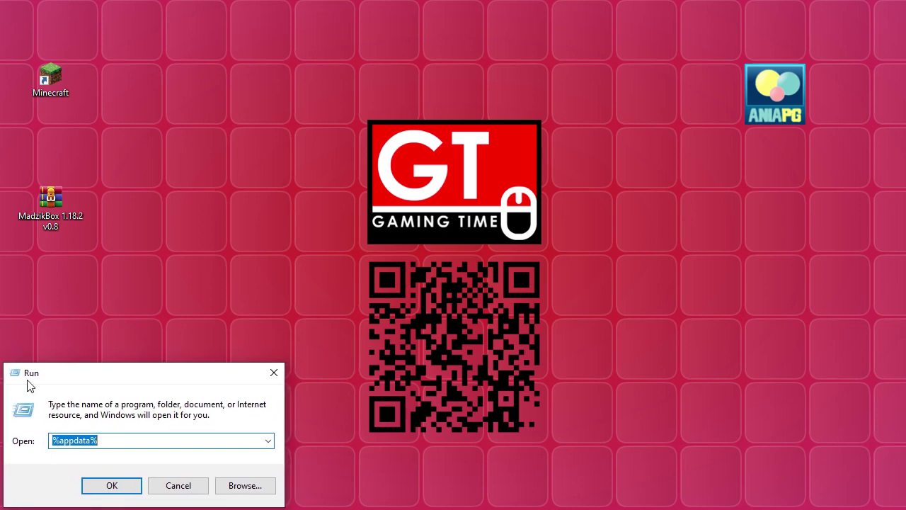
{"action": "left_click", "coordinate": [114, 443]}
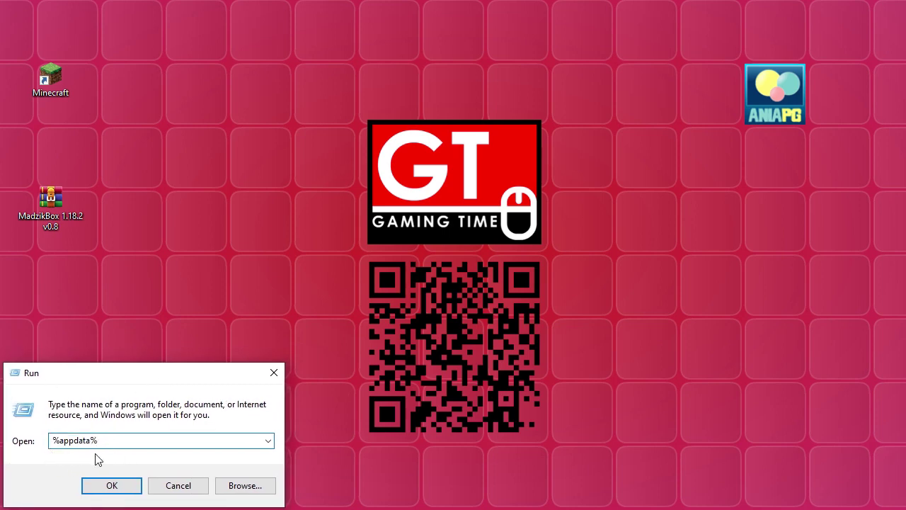
{"action": "left_click", "coordinate": [104, 489]}
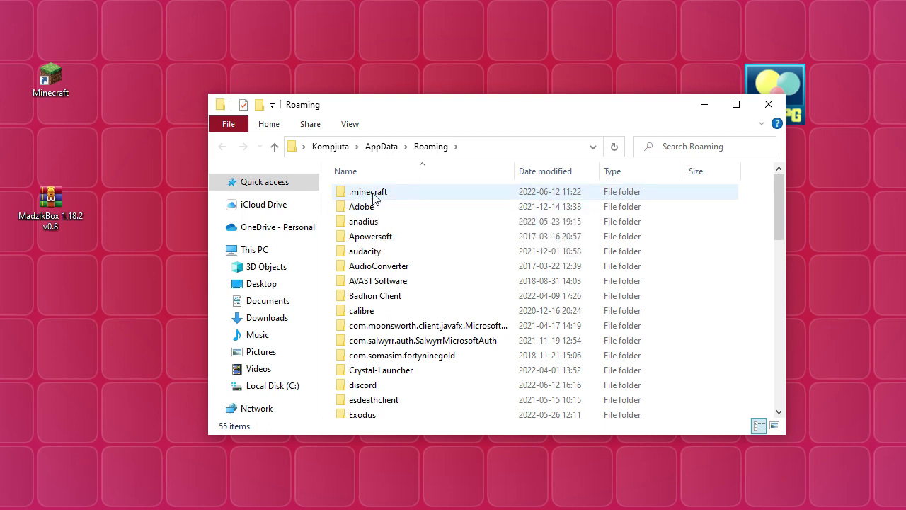
{"action": "mouse_move", "coordinate": [373, 199]}
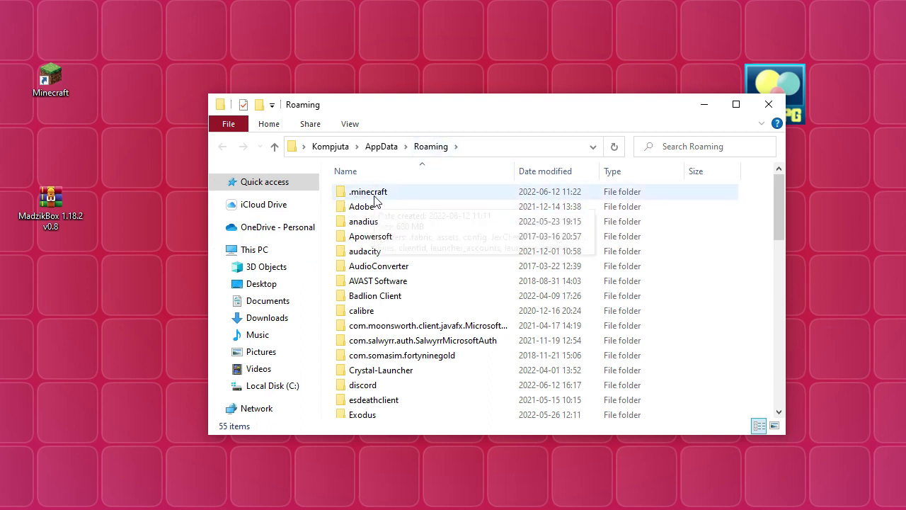
Create a new folder on the desktop and name it MojMinecraft
{"action": "right_click", "coordinate": [59, 323]}
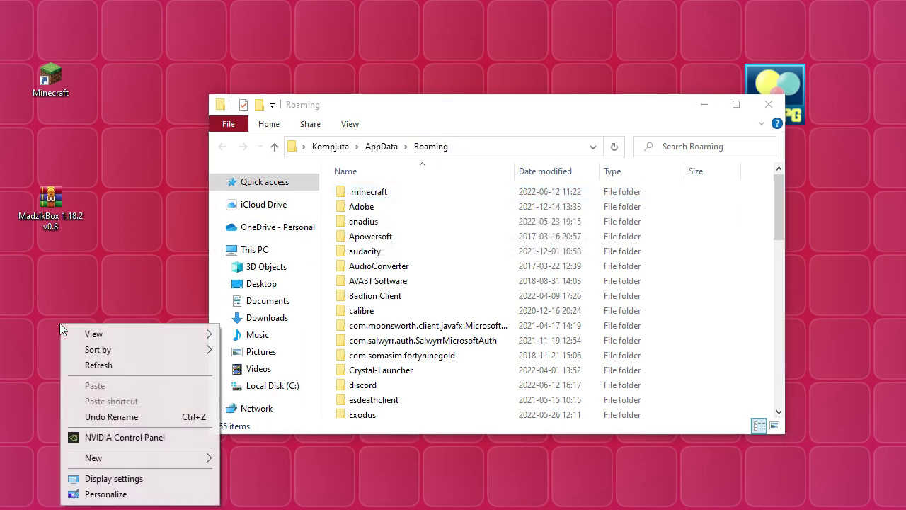
{"action": "mouse_move", "coordinate": [92, 458]}
{"action": "left_click", "coordinate": [234, 459]}
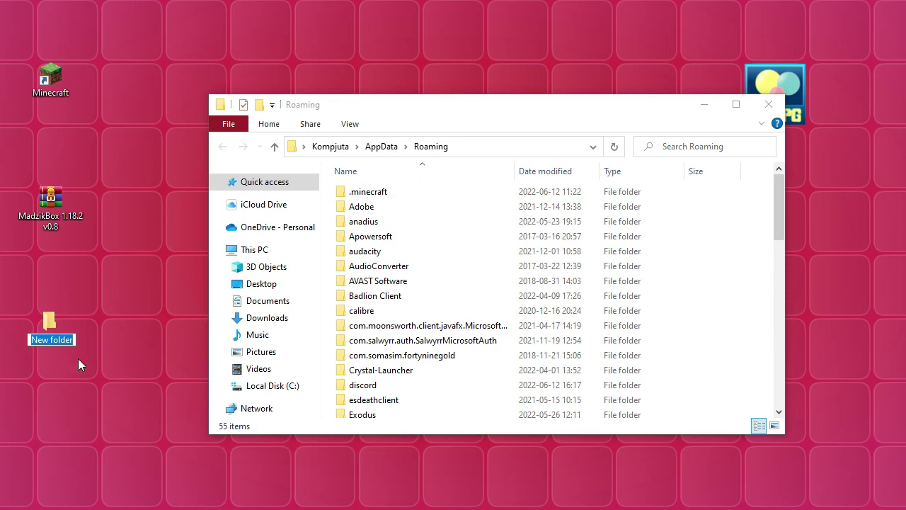
{"action": "type", "text": "MojM"}
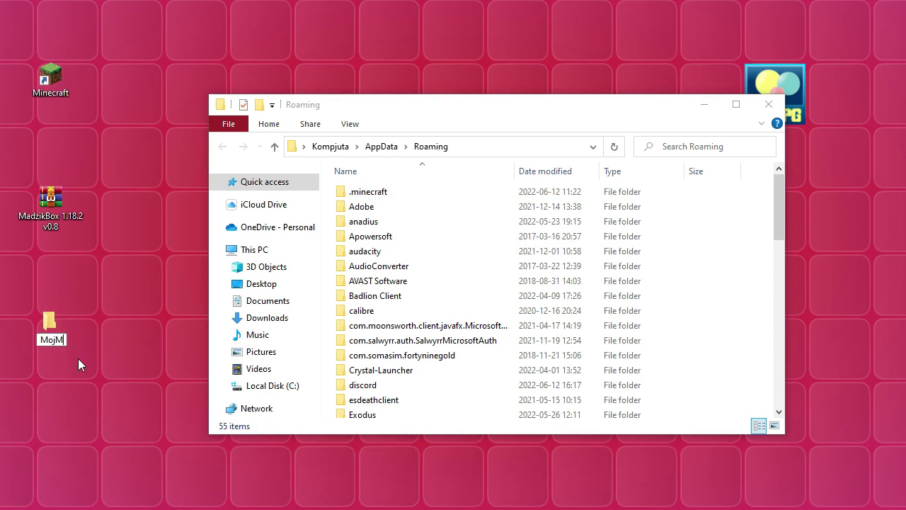
{"action": "type", "text": "inecraft"}
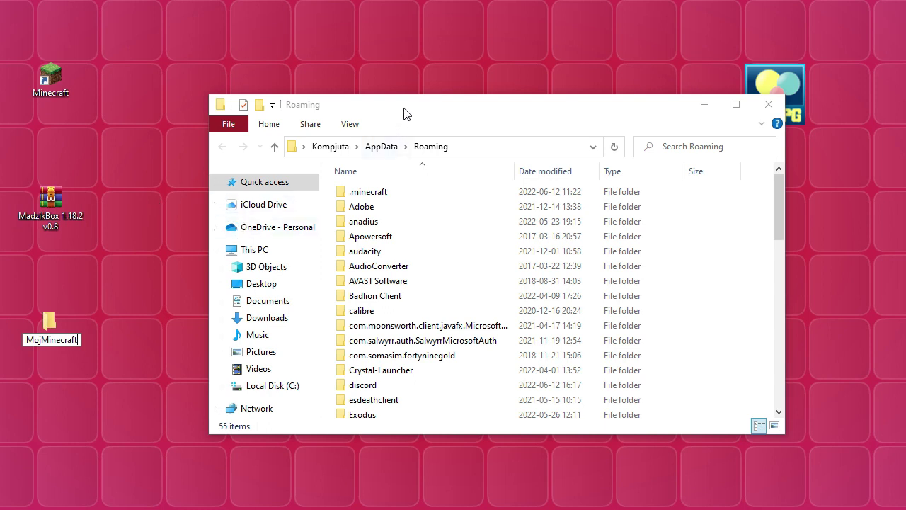
Move the .minecraft folder from Roaming into the MojMinecraft desktop folder and close the MojMinecraft window
{"action": "left_click_drag", "start_coordinate": [403, 109], "coordinate": [619, 98]}
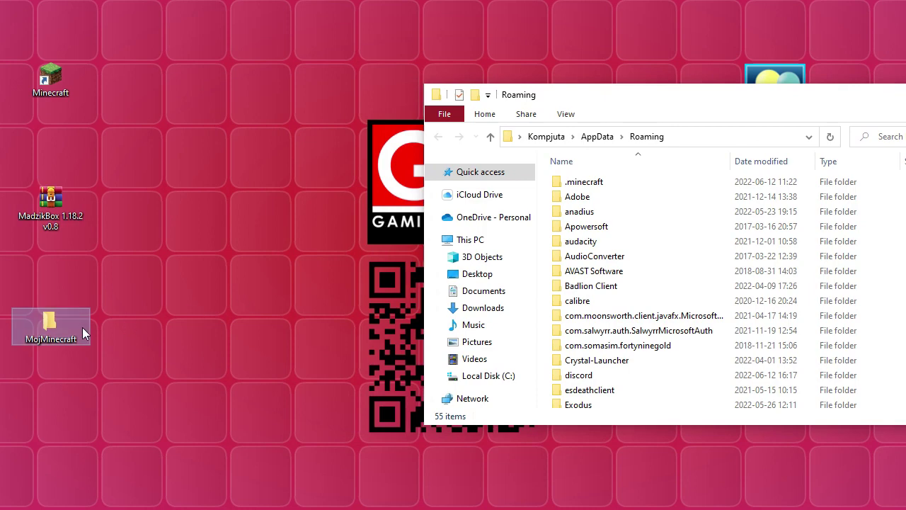
{"action": "double_click", "coordinate": [44, 323]}
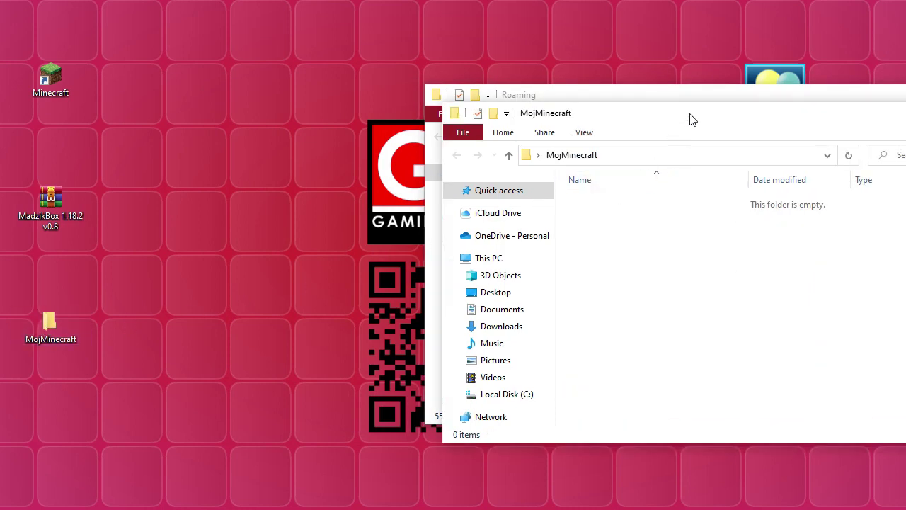
{"action": "left_click_drag", "start_coordinate": [693, 119], "coordinate": [314, 144]}
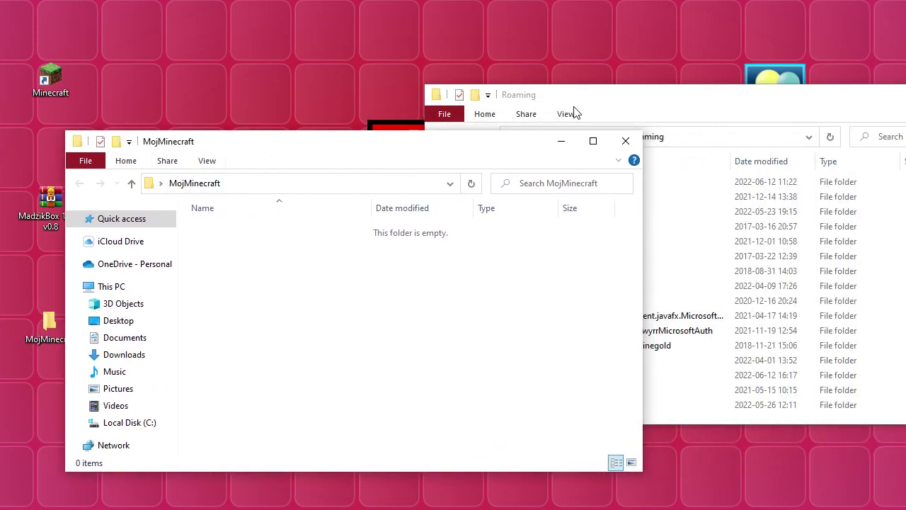
{"action": "left_click", "coordinate": [641, 102]}
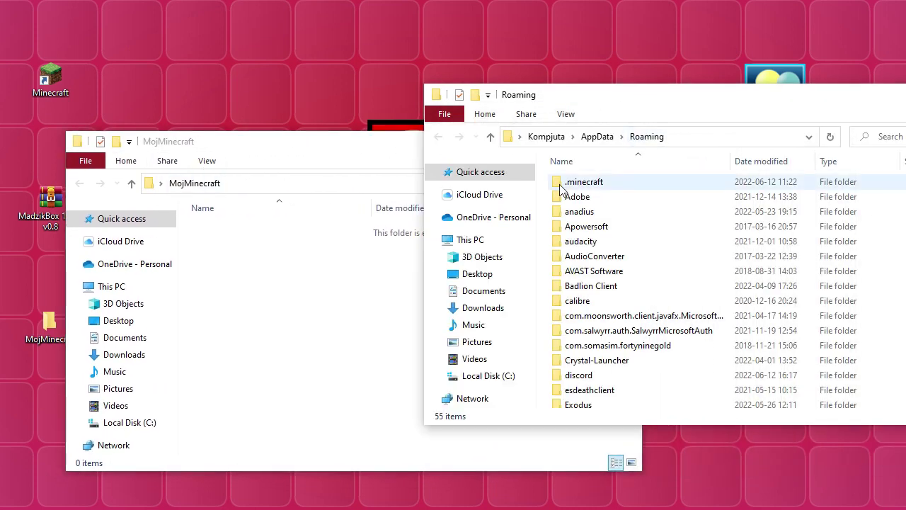
{"action": "left_click_drag", "start_coordinate": [558, 182], "coordinate": [286, 330]}
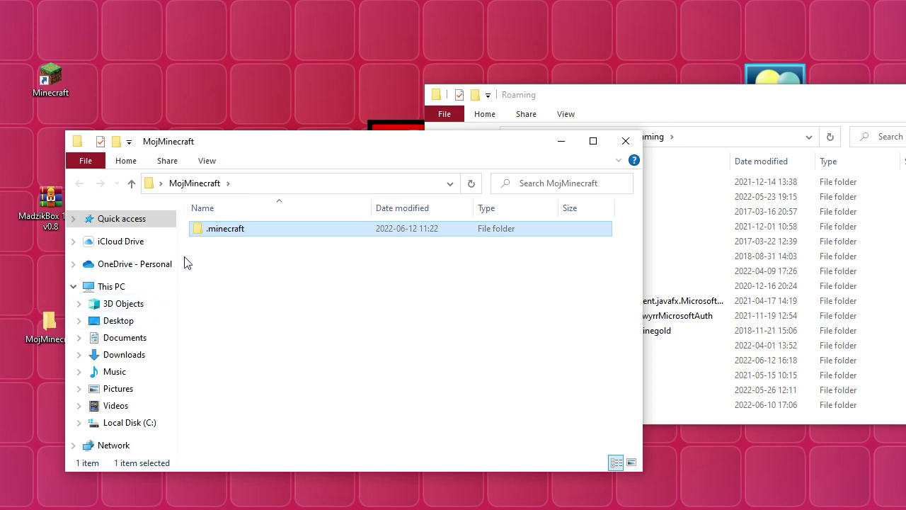
{"action": "left_click", "coordinate": [616, 143]}
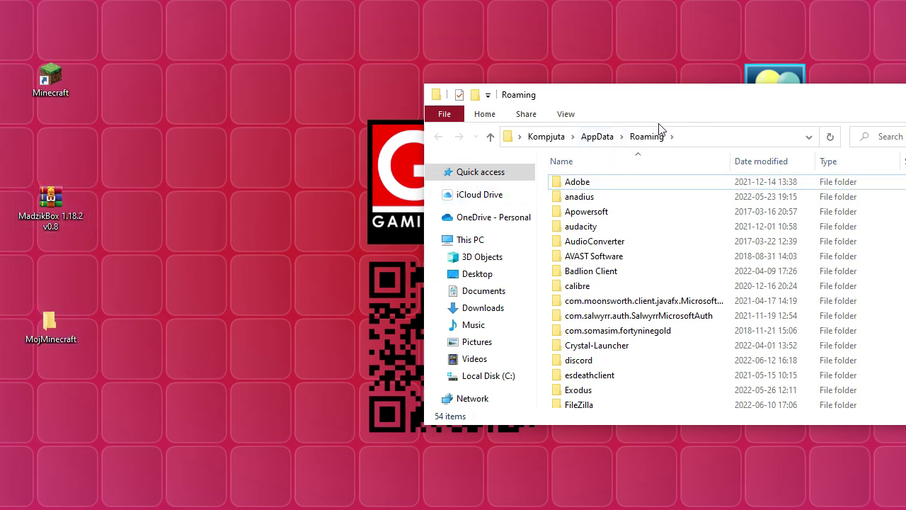
{"action": "left_click_drag", "start_coordinate": [711, 102], "coordinate": [453, 120]}
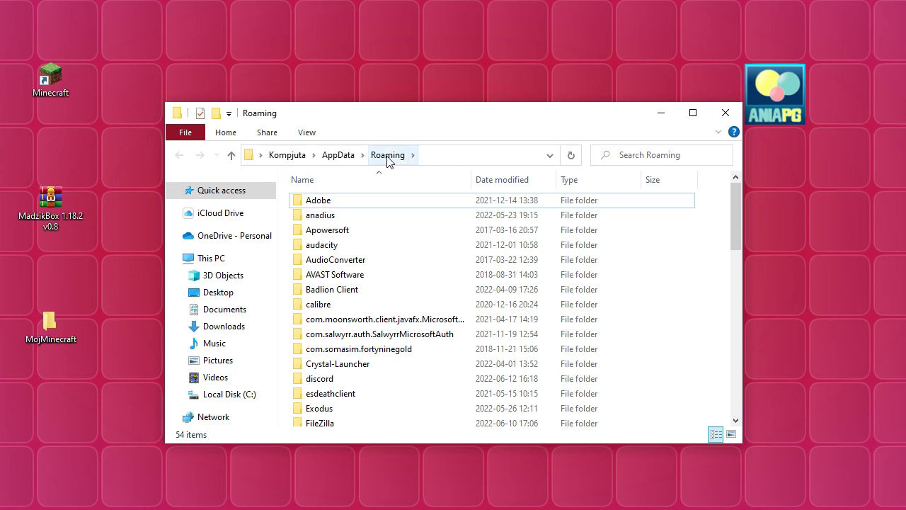
Start the Minecraft Launcher with a Microsoft login and dismiss the Java & Bedrock announcement
{"action": "double_click", "coordinate": [54, 83]}
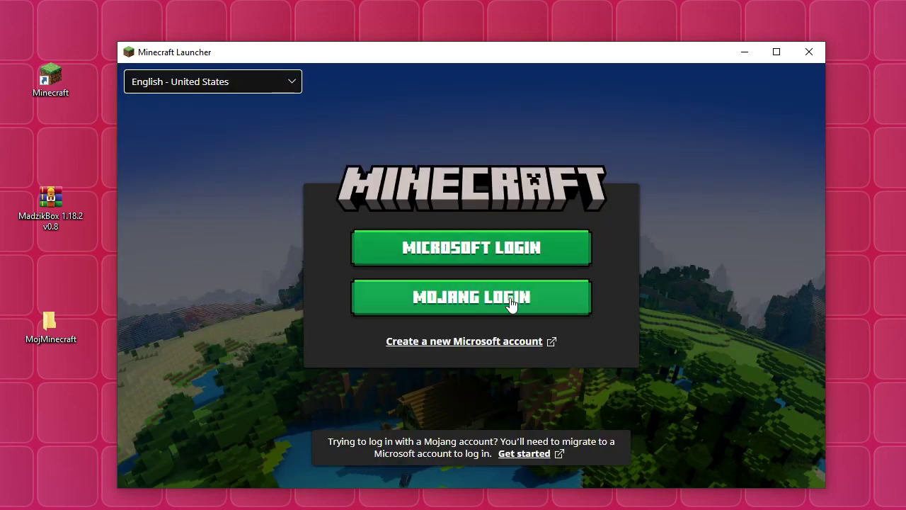
{"action": "left_click", "coordinate": [455, 250]}
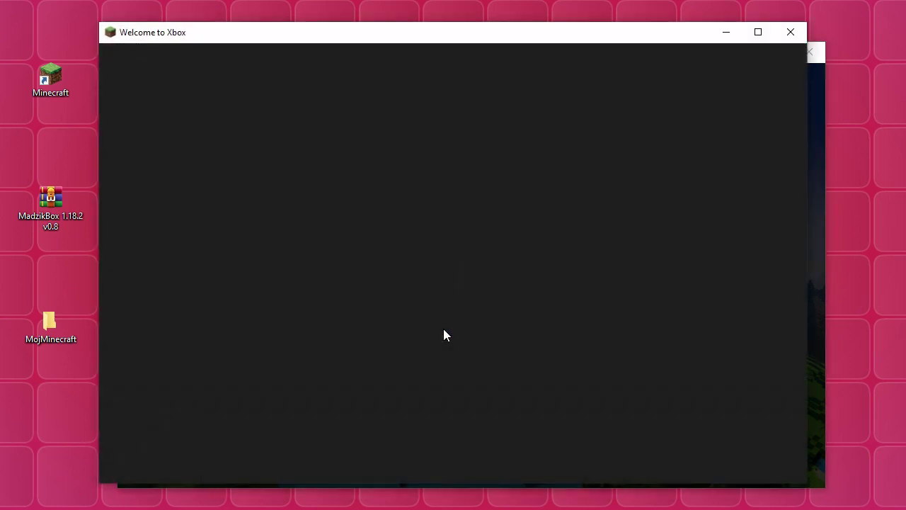
{"action": "left_click", "coordinate": [452, 451]}
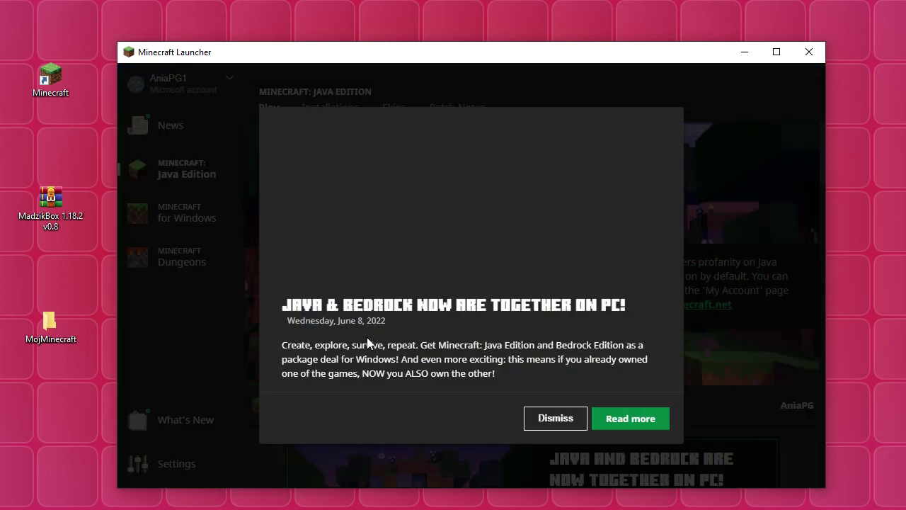
{"action": "left_click", "coordinate": [559, 422]}
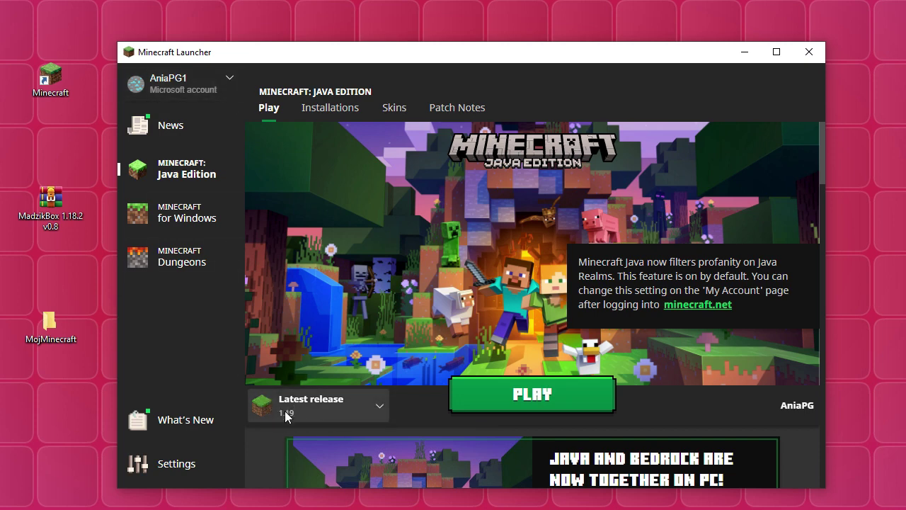
{"action": "left_click", "coordinate": [380, 405]}
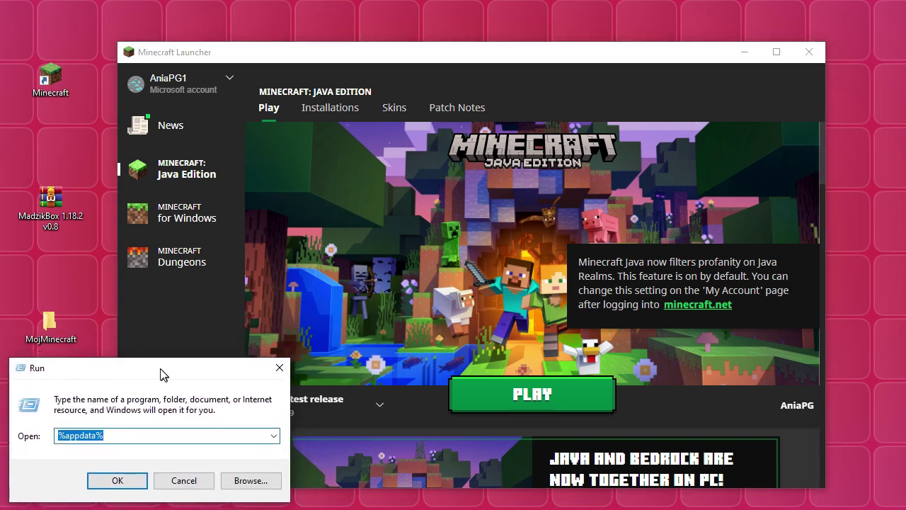
Reopen the Roaming folder by running %appdata% and close the Minecraft Launcher
{"action": "left_click", "coordinate": [119, 480]}
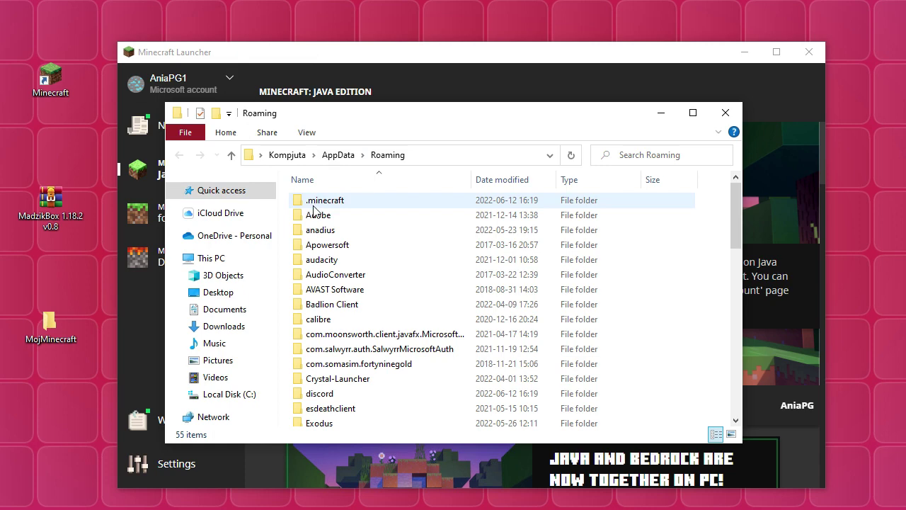
{"action": "left_click", "coordinate": [816, 53]}
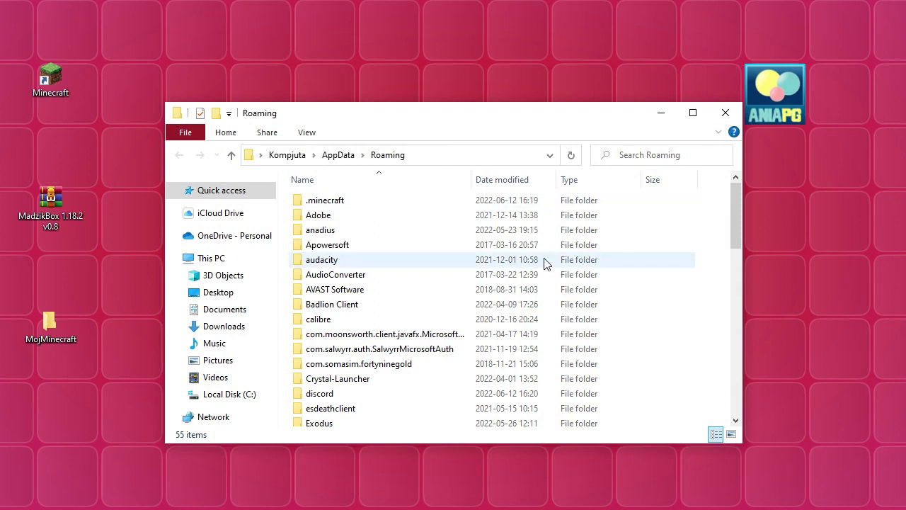
Check the contents of the MojMinecraft desktop folder and close its window
{"action": "left_click", "coordinate": [42, 330]}
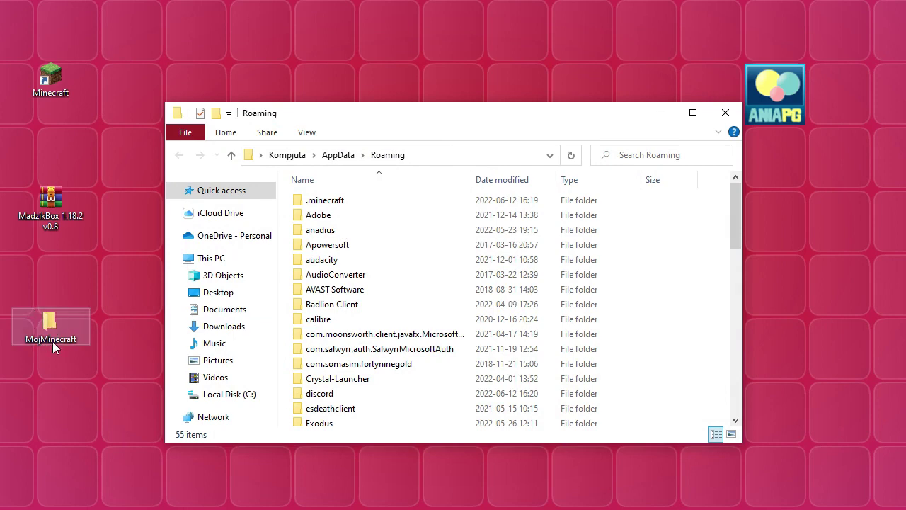
{"action": "double_click", "coordinate": [49, 324]}
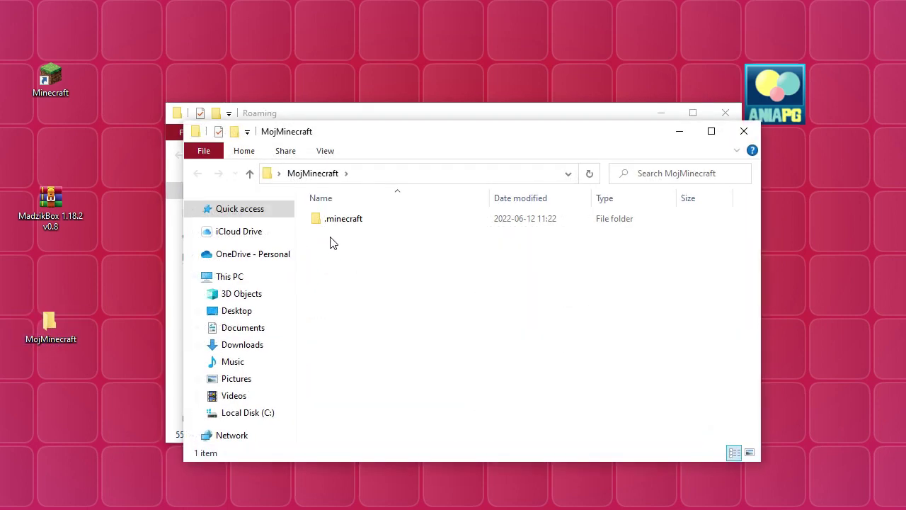
{"action": "left_click", "coordinate": [744, 132]}
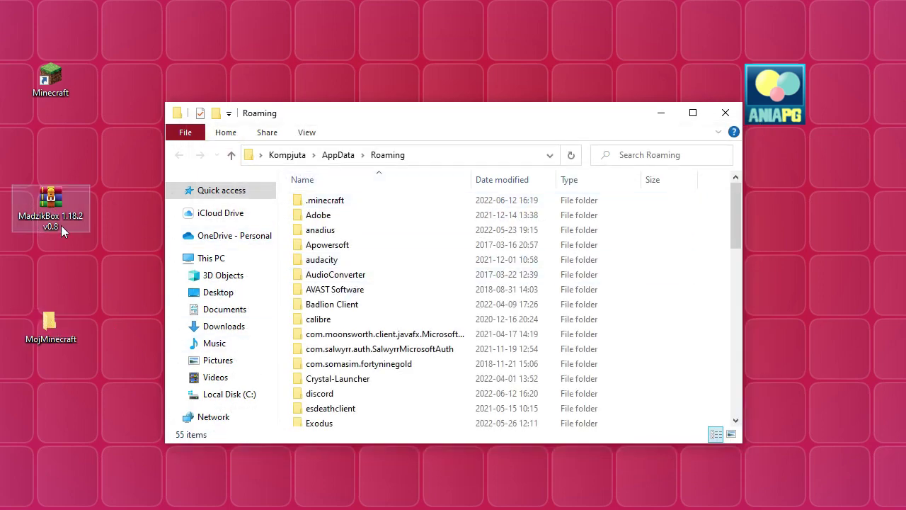
Open the .minecraft folder in Roaming and open the MadzikBox 1.18.2 v0.8 desktop archive with WinRAR
{"action": "double_click", "coordinate": [300, 203]}
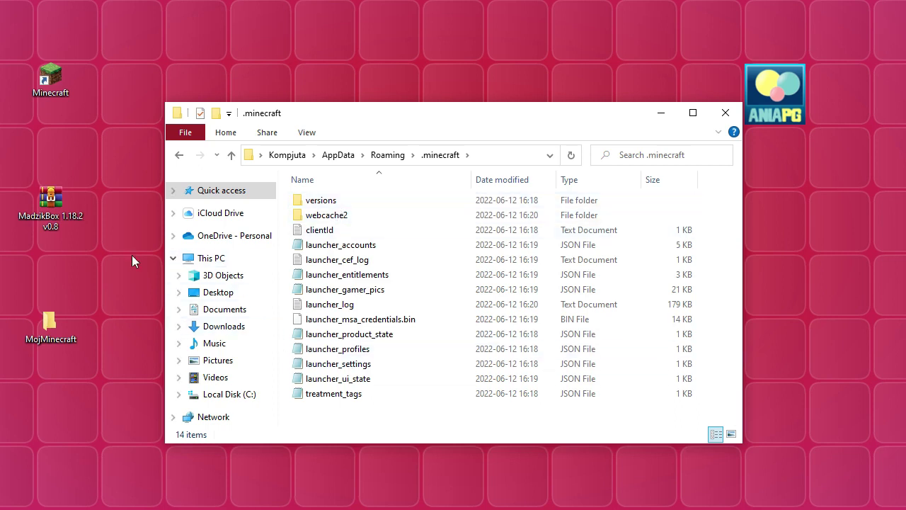
{"action": "right_click", "coordinate": [52, 201]}
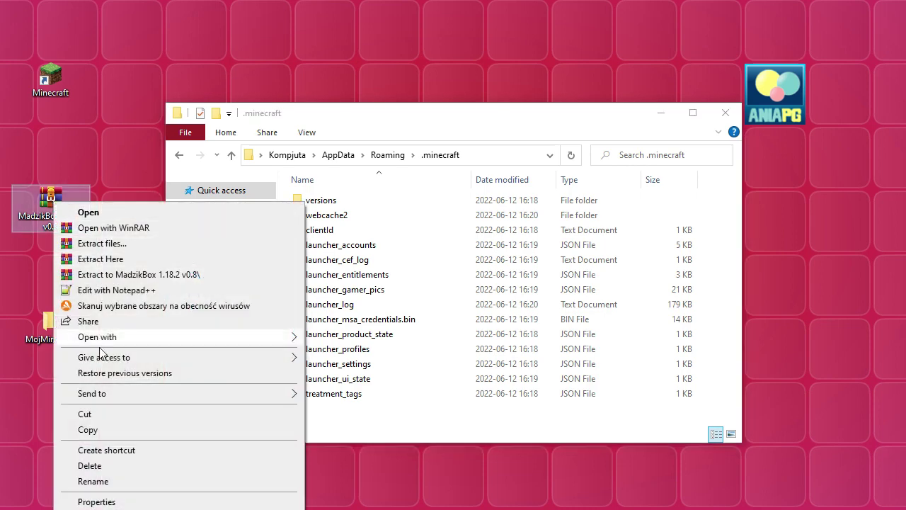
{"action": "mouse_move", "coordinate": [253, 343]}
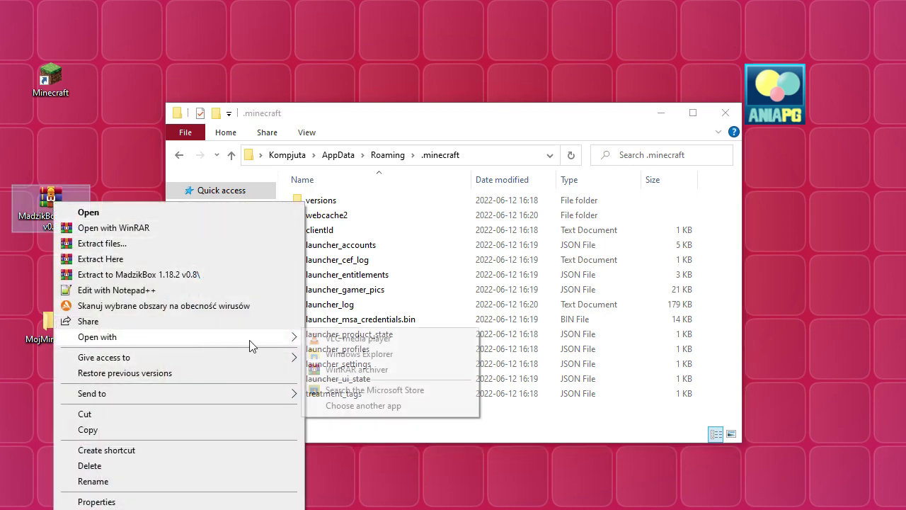
{"action": "left_click", "coordinate": [357, 369]}
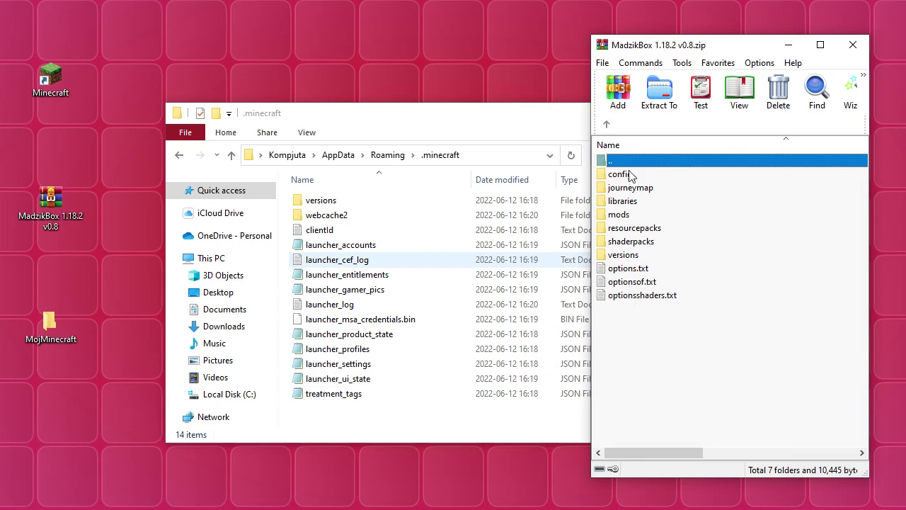
Extract all archive items, from config to optionsshaders.txt, into the .minecraft folder and close WinRAR
{"action": "left_click", "coordinate": [603, 177]}
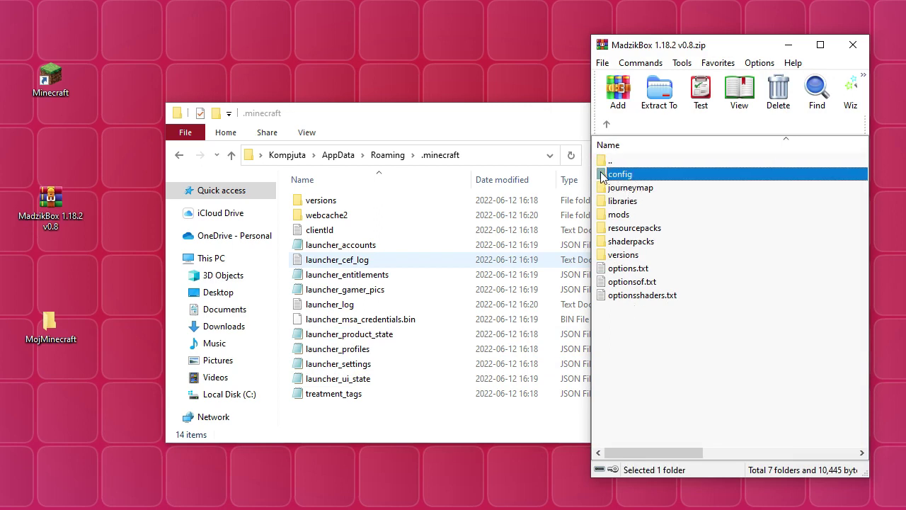
{"action": "left_click", "coordinate": [601, 298], "text": "shift"}
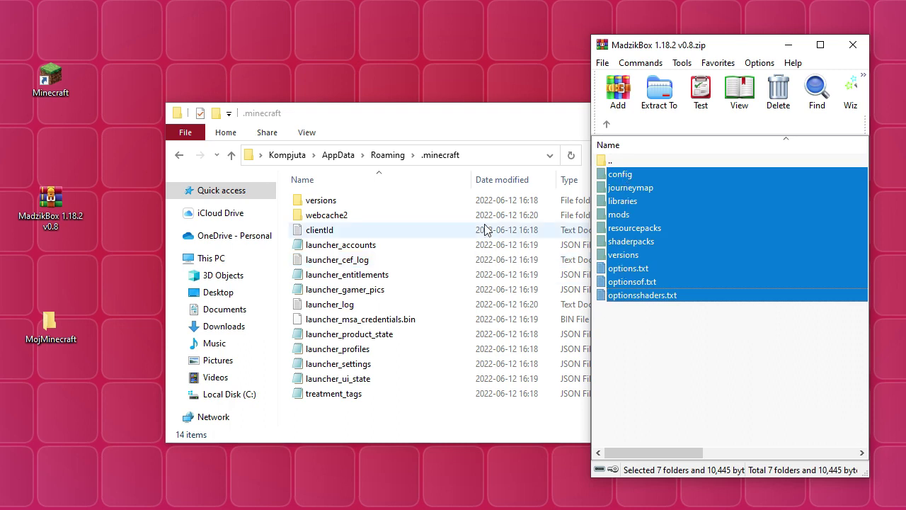
{"action": "left_click_drag", "start_coordinate": [603, 298], "coordinate": [400, 429]}
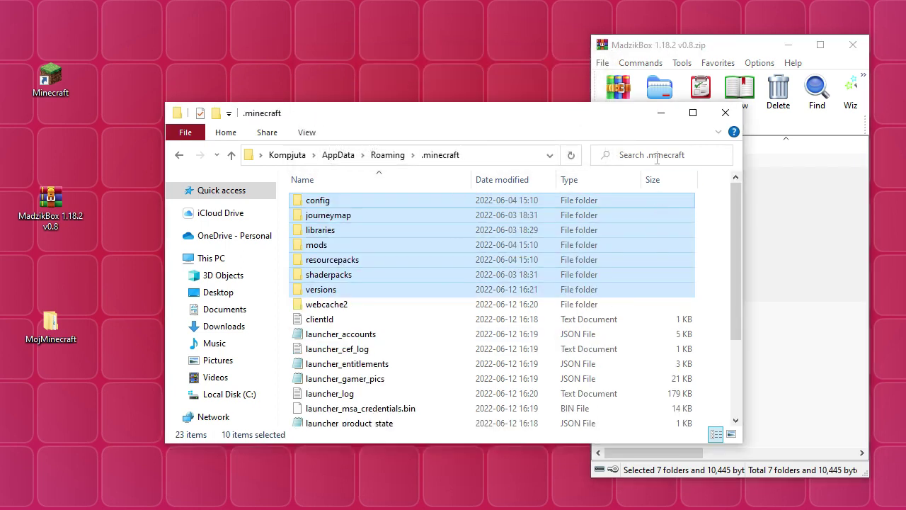
{"action": "left_click", "coordinate": [749, 51]}
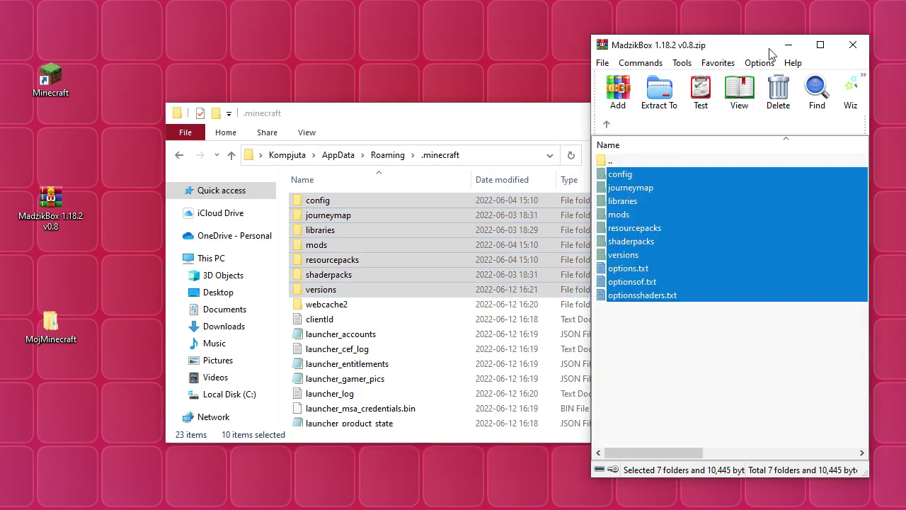
{"action": "left_click", "coordinate": [853, 45]}
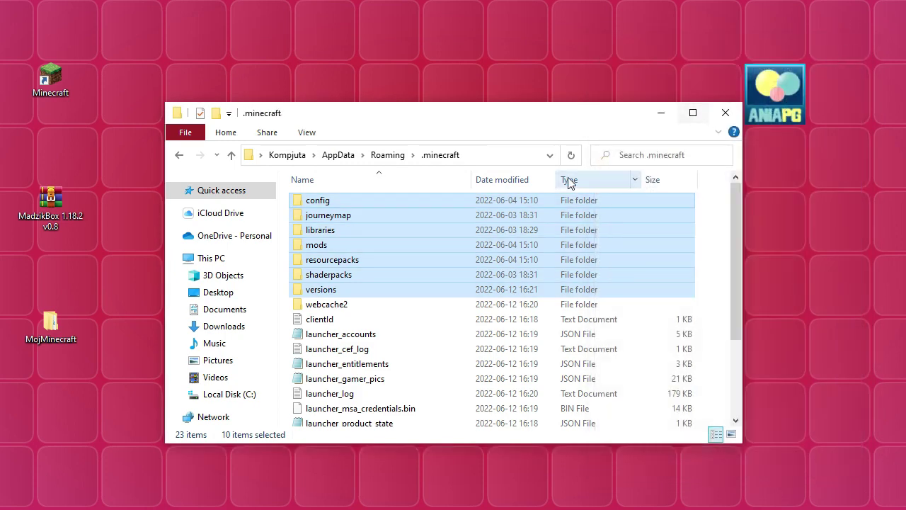
Check the contents of the versions folder inside .minecraft for the MadzikBox version and close the window
{"action": "left_click", "coordinate": [291, 291]}
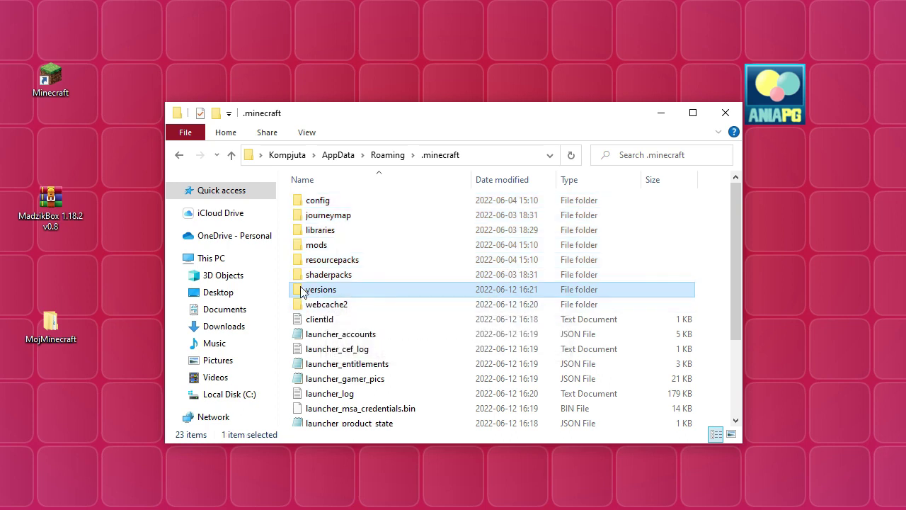
{"action": "double_click", "coordinate": [311, 290]}
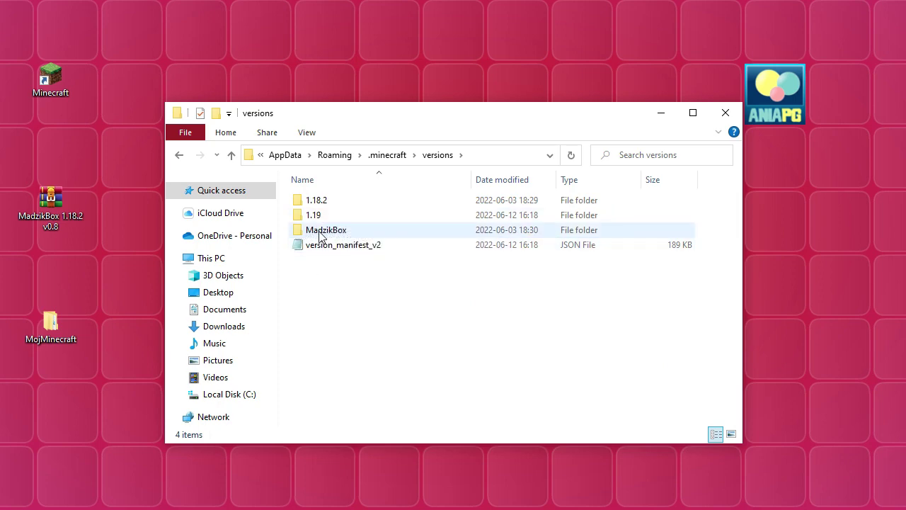
{"action": "left_click", "coordinate": [725, 115]}
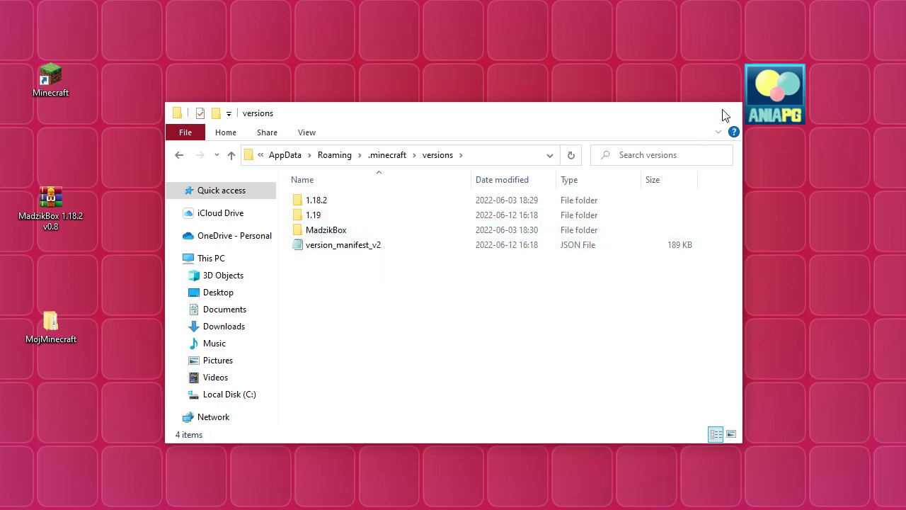
Start the Minecraft Launcher, dismissing the profanity filter notice, and check the list of playable Java Edition versions
{"action": "double_click", "coordinate": [51, 77]}
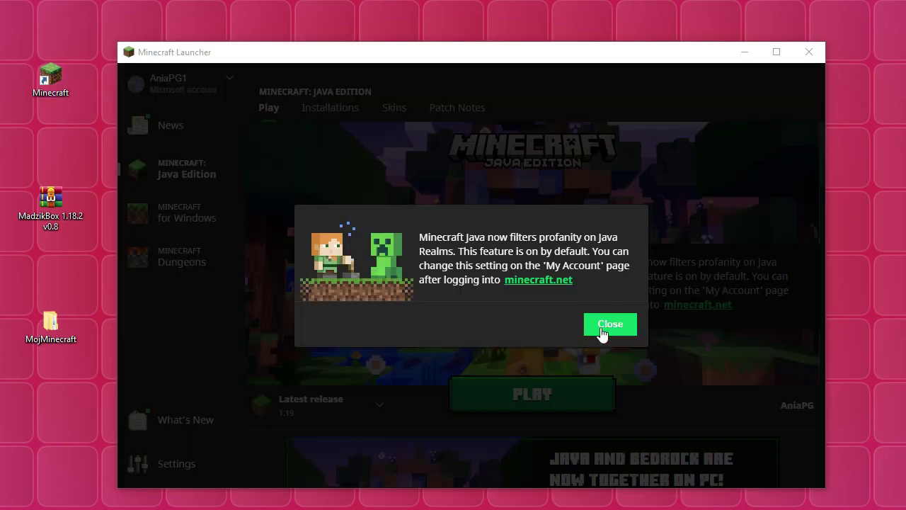
{"action": "left_click", "coordinate": [602, 327]}
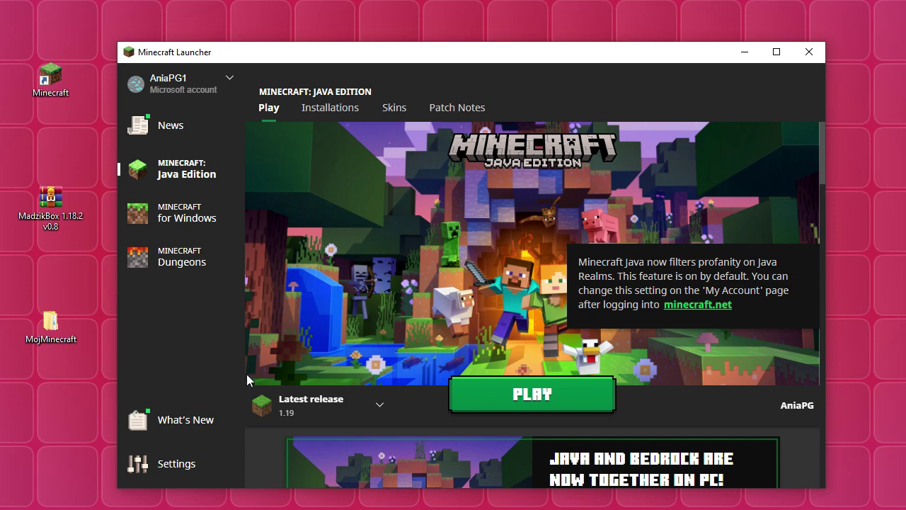
{"action": "left_click", "coordinate": [350, 405]}
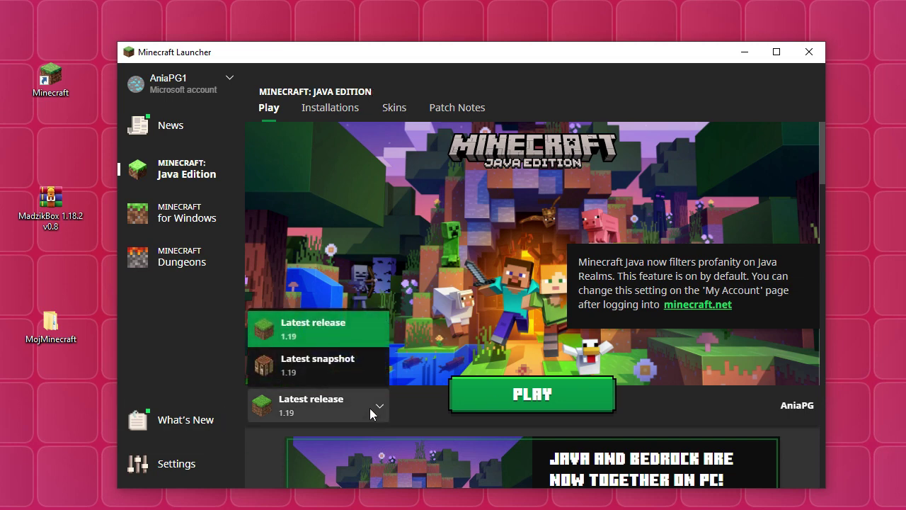
{"action": "left_click", "coordinate": [371, 413]}
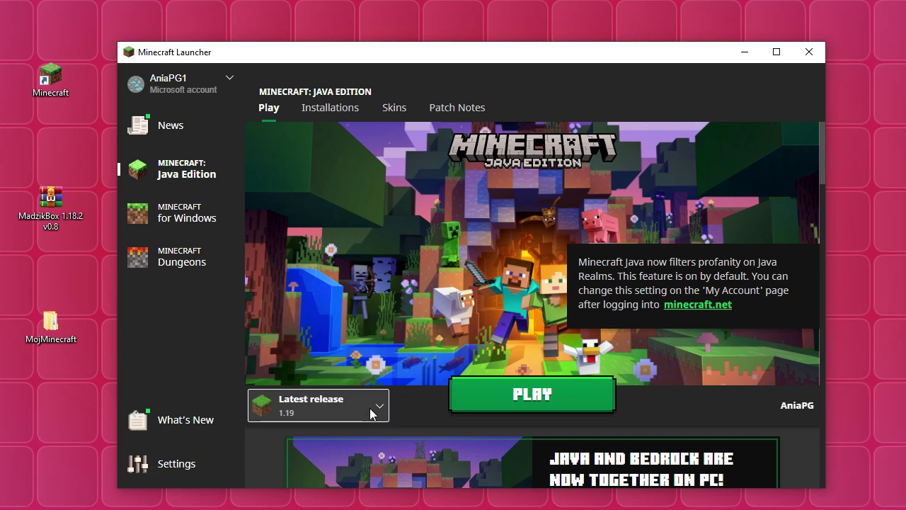
Begin a new Java Edition installation and set its version to release MadzikBox
{"action": "left_click", "coordinate": [329, 110]}
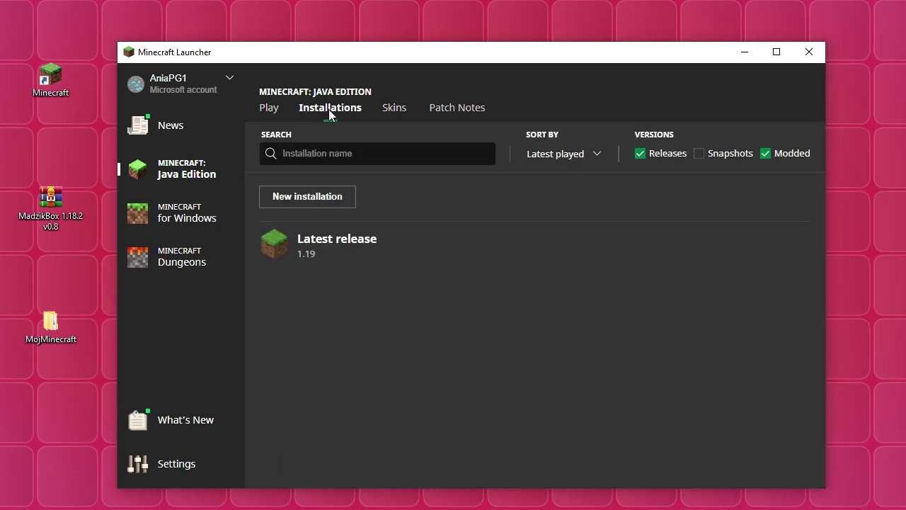
{"action": "left_click", "coordinate": [310, 201]}
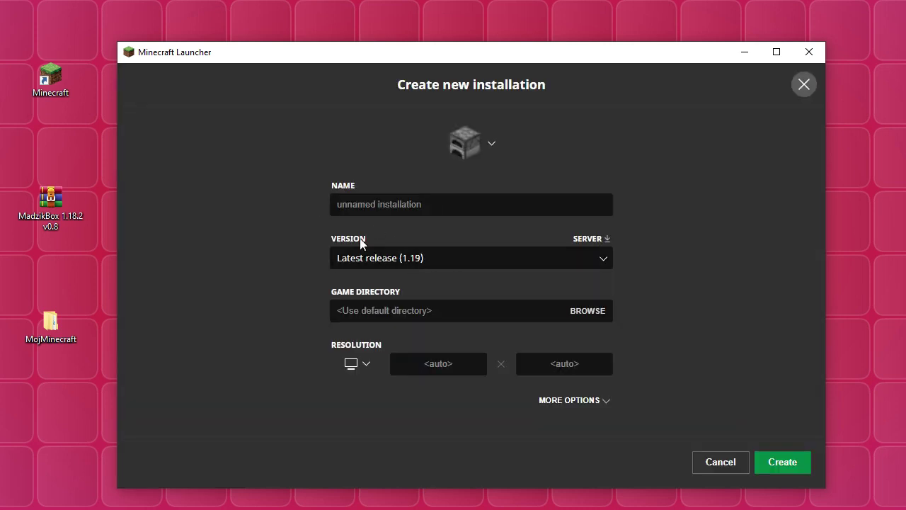
{"action": "left_click", "coordinate": [456, 259]}
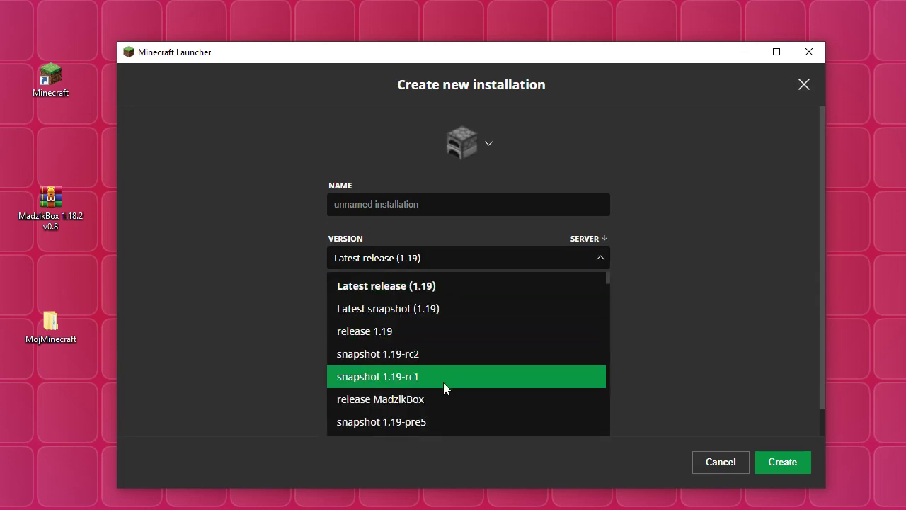
{"action": "left_click", "coordinate": [411, 401]}
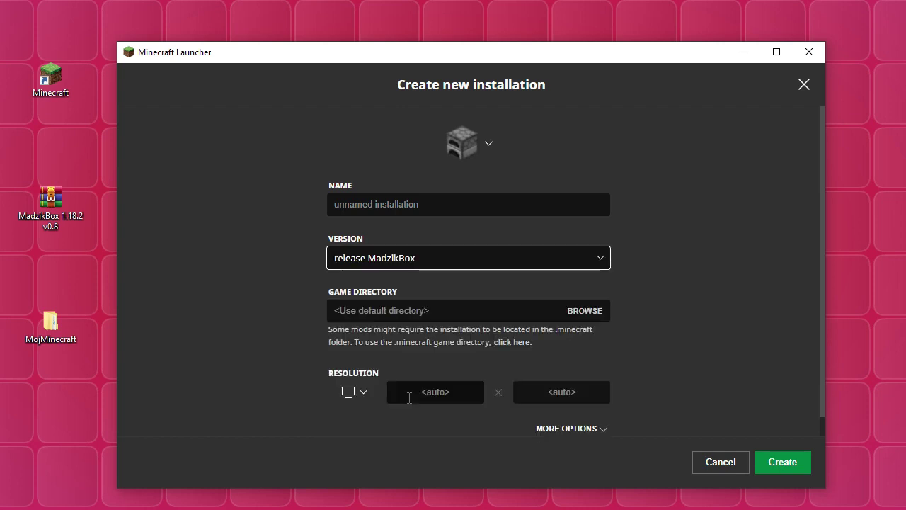
Name the new installation MadzikBox and give it the enchanting table icon
{"action": "left_click", "coordinate": [366, 207]}
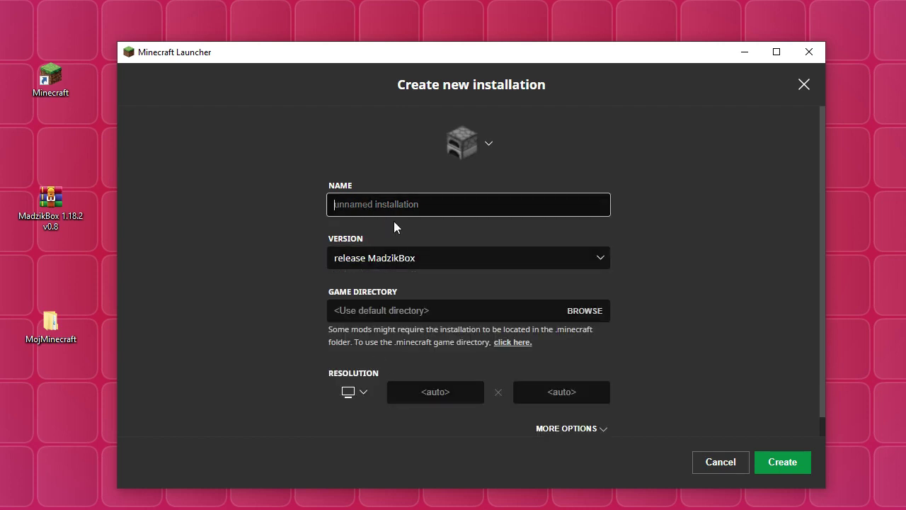
{"action": "type", "text": "Madzix"}
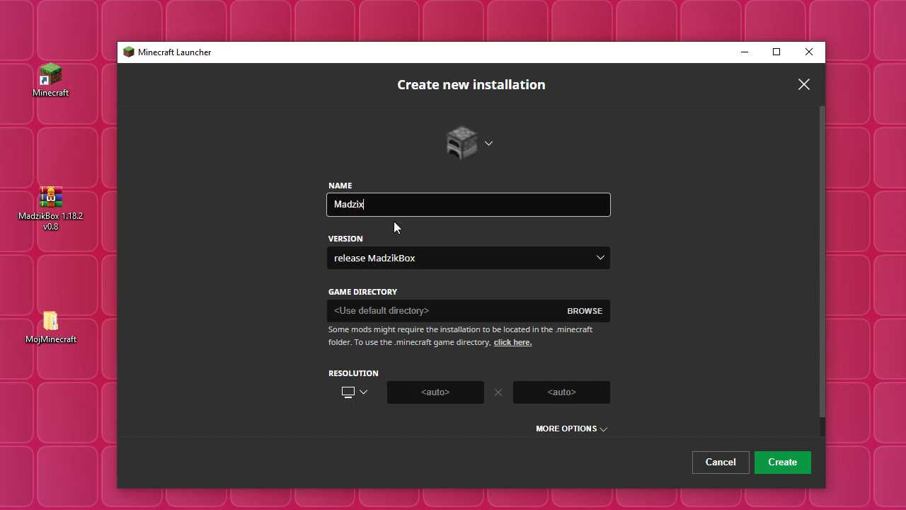
{"action": "key", "text": "BackSpace"}
{"action": "type", "text": "kBox"}
{"action": "left_click", "coordinate": [472, 146]}
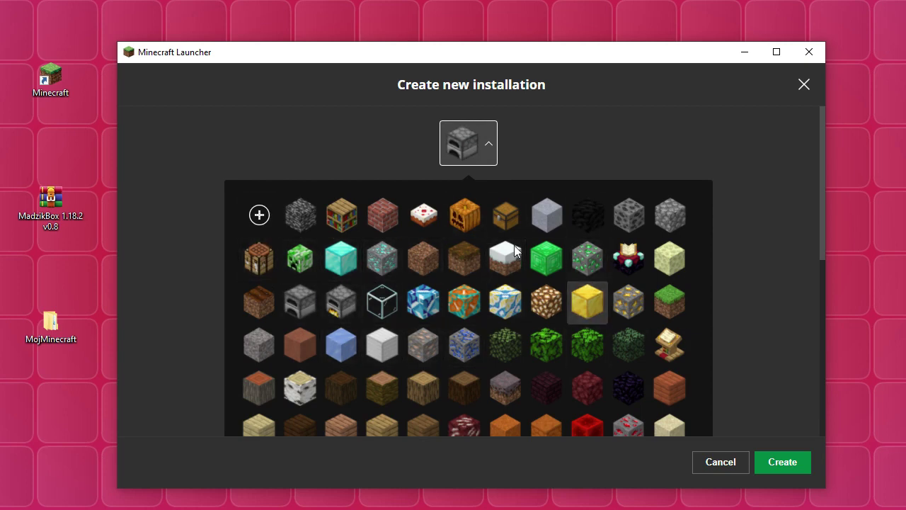
{"action": "left_click", "coordinate": [615, 267]}
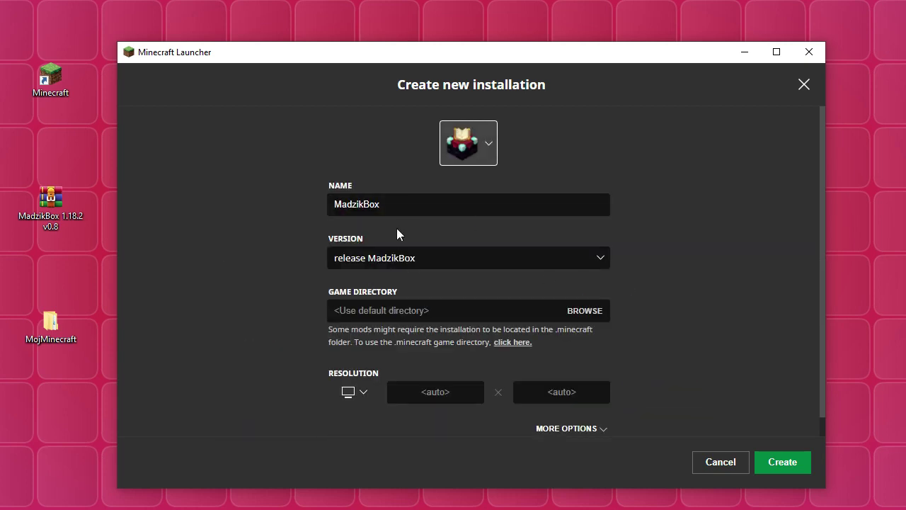
Set the maximum memory in the installation's JVM arguments to -Xmx8G and create the installation
{"action": "left_click", "coordinate": [540, 428]}
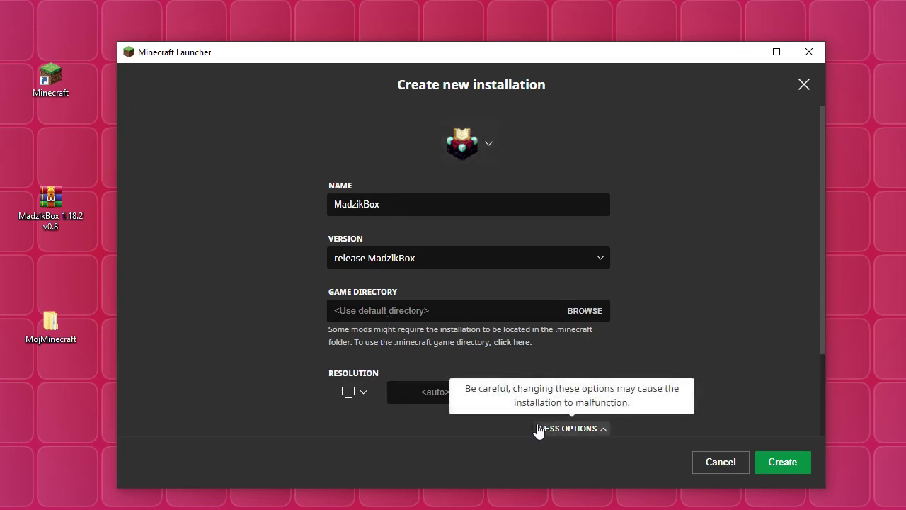
{"action": "scroll", "coordinate": [524, 406], "scroll_direction": "down", "scroll_amount": 2}
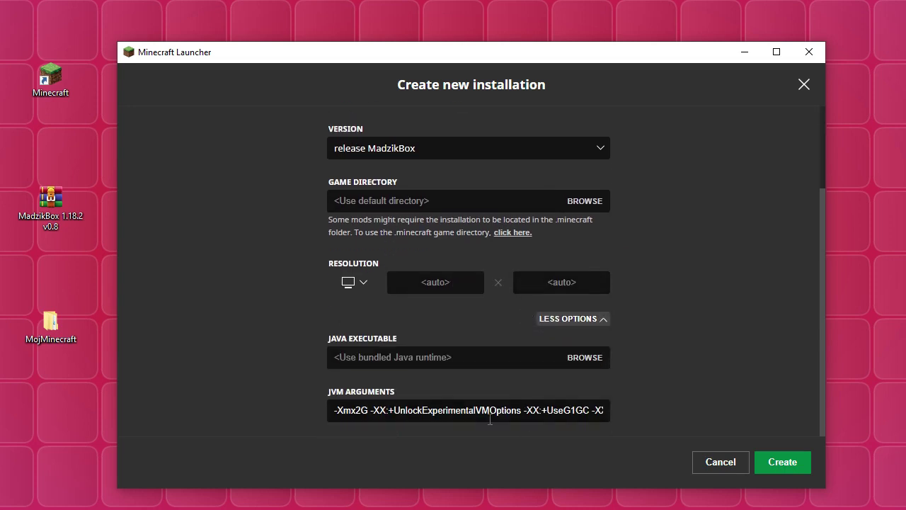
{"action": "left_click", "coordinate": [360, 409]}
{"action": "left_click_drag", "start_coordinate": [359, 409], "coordinate": [354, 409]}
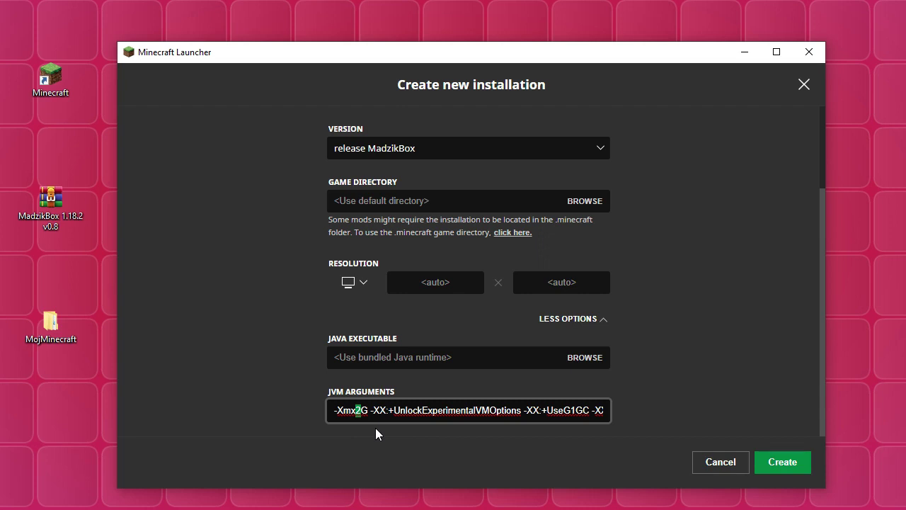
{"action": "type", "text": "8"}
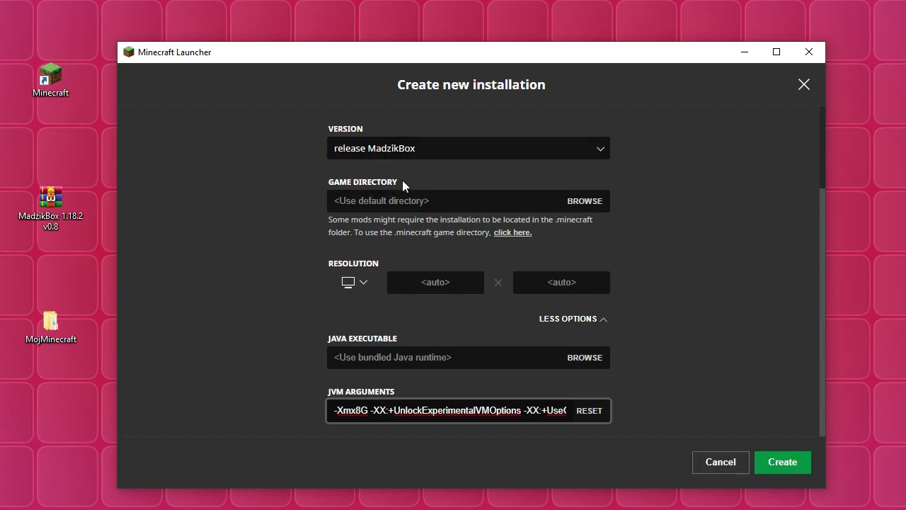
{"action": "scroll", "coordinate": [424, 221], "scroll_direction": "up", "scroll_amount": 3}
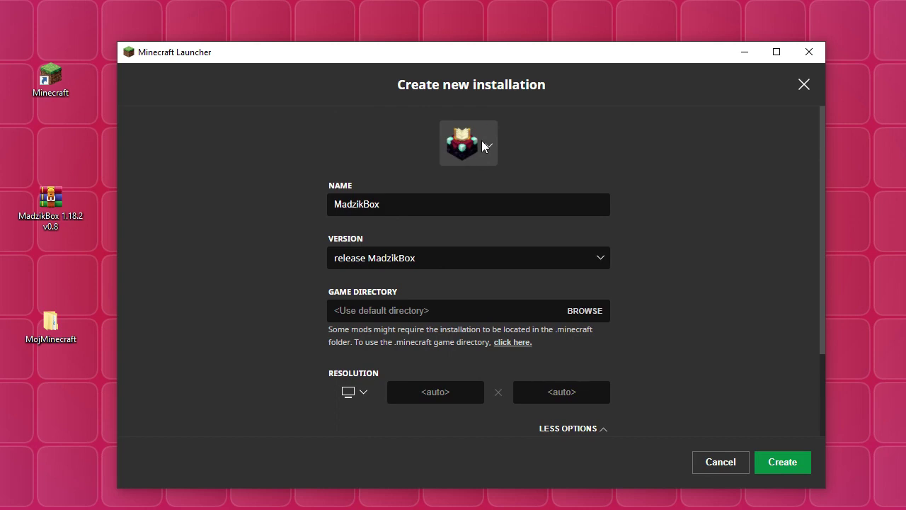
{"action": "scroll", "coordinate": [599, 259], "scroll_direction": "down", "scroll_amount": 3}
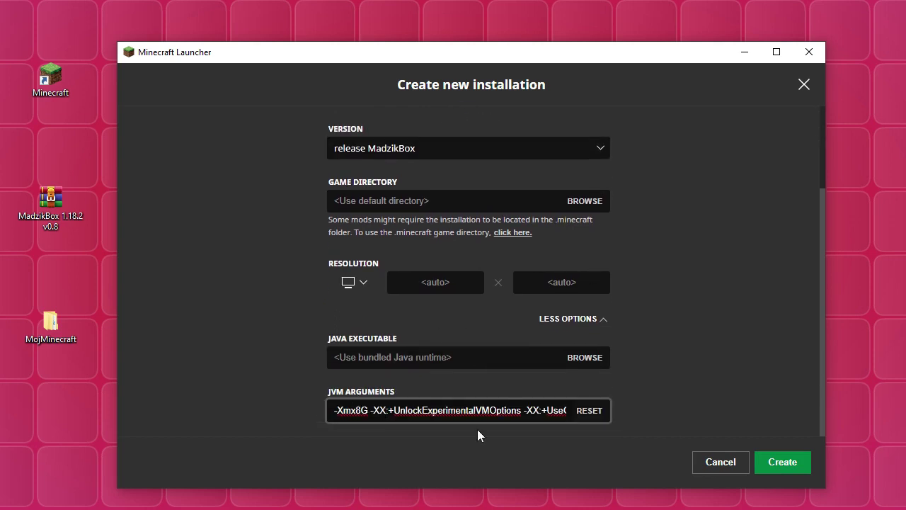
{"action": "left_click", "coordinate": [785, 464]}
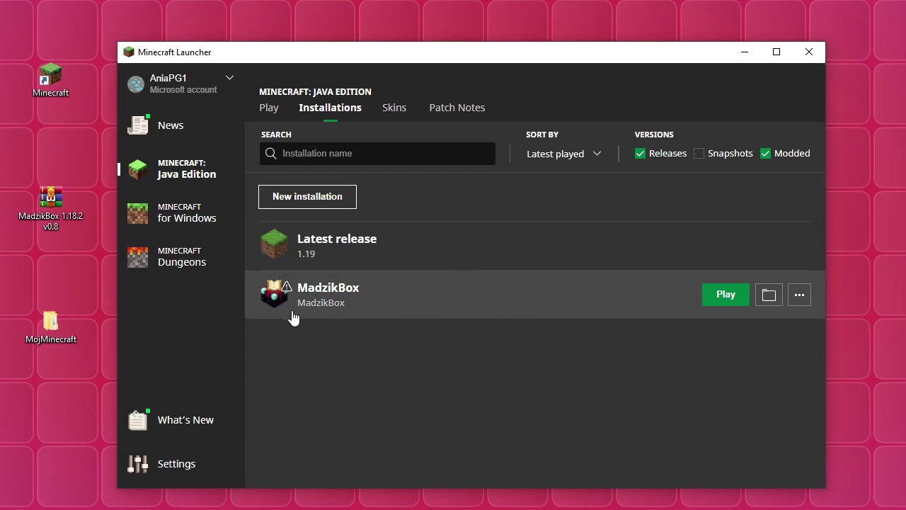
Launch the game with the MadzikBox installation, accepting the modified-installation risks and disabling further warnings for it
{"action": "left_click", "coordinate": [270, 109]}
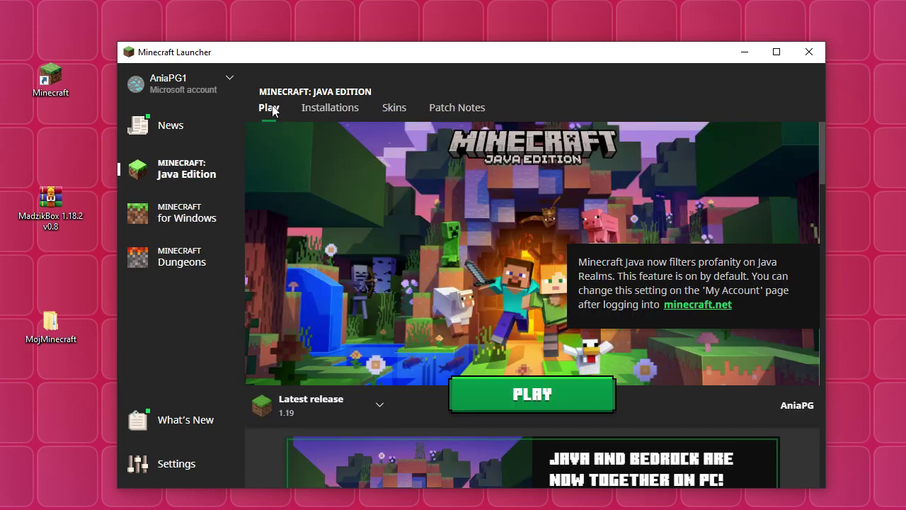
{"action": "left_click", "coordinate": [376, 402]}
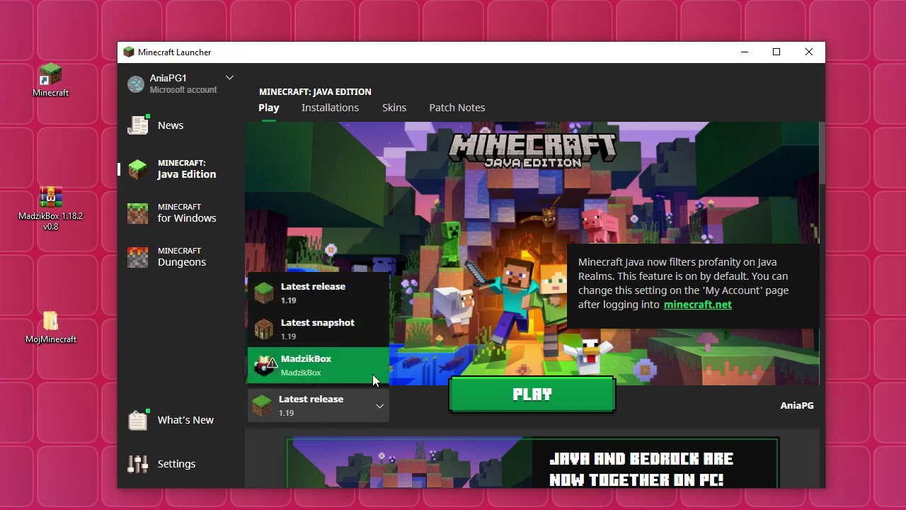
{"action": "left_click", "coordinate": [327, 368]}
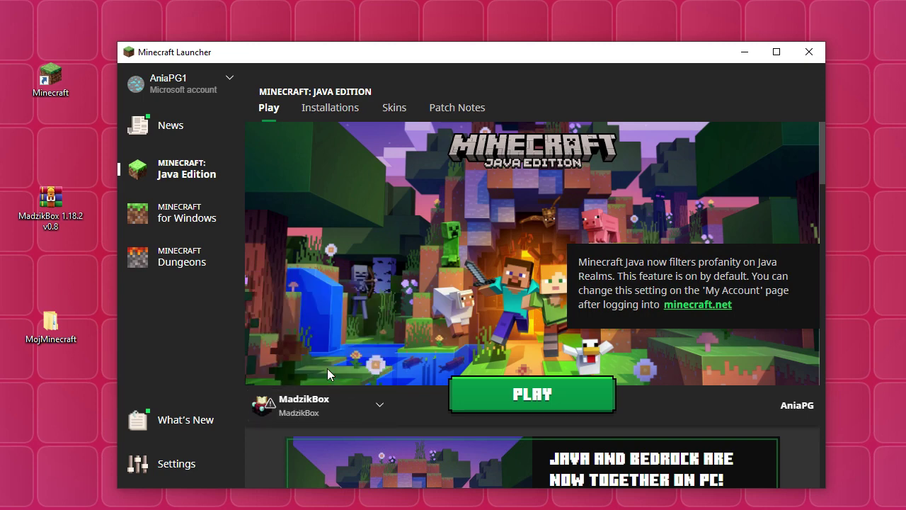
{"action": "left_click", "coordinate": [512, 400]}
{"action": "left_click", "coordinate": [301, 300]}
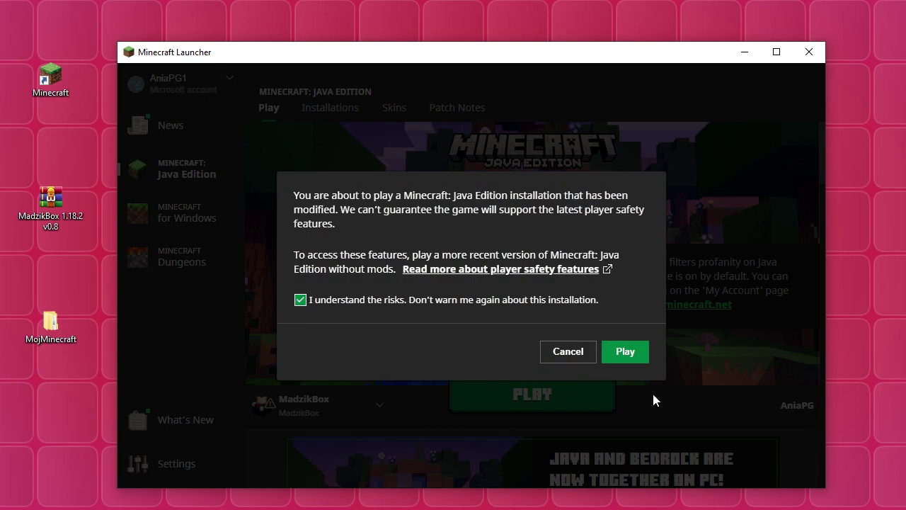
{"action": "left_click", "coordinate": [623, 352]}
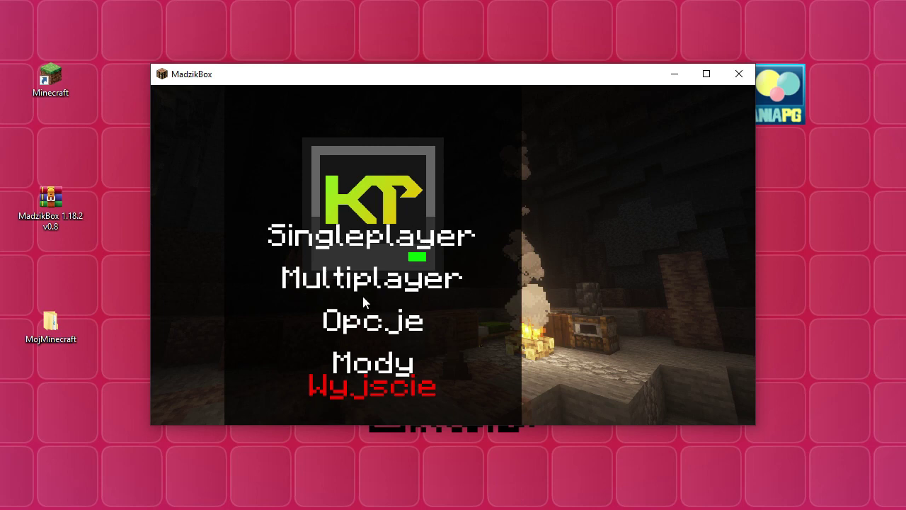
Open the game's video settings and cycle Fullscreen Mode through its options back to Windowed
{"action": "left_click", "coordinate": [381, 320]}
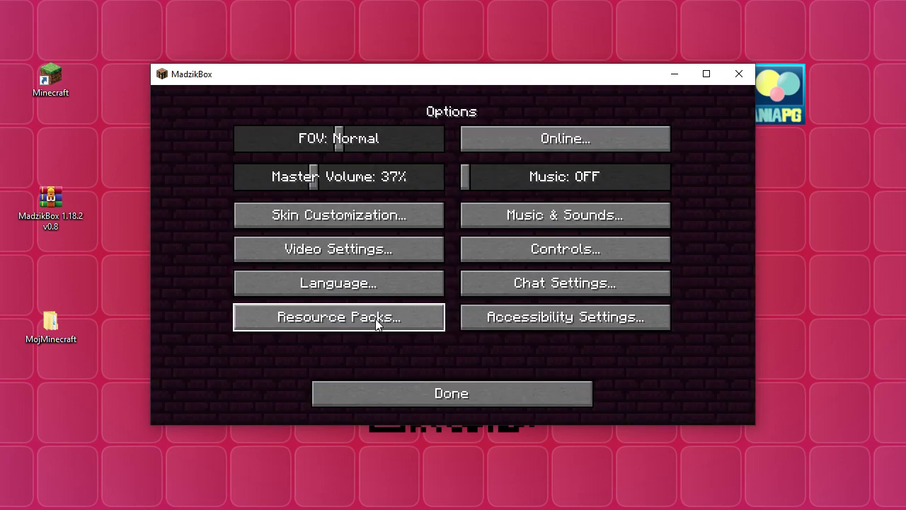
{"action": "left_click", "coordinate": [359, 260]}
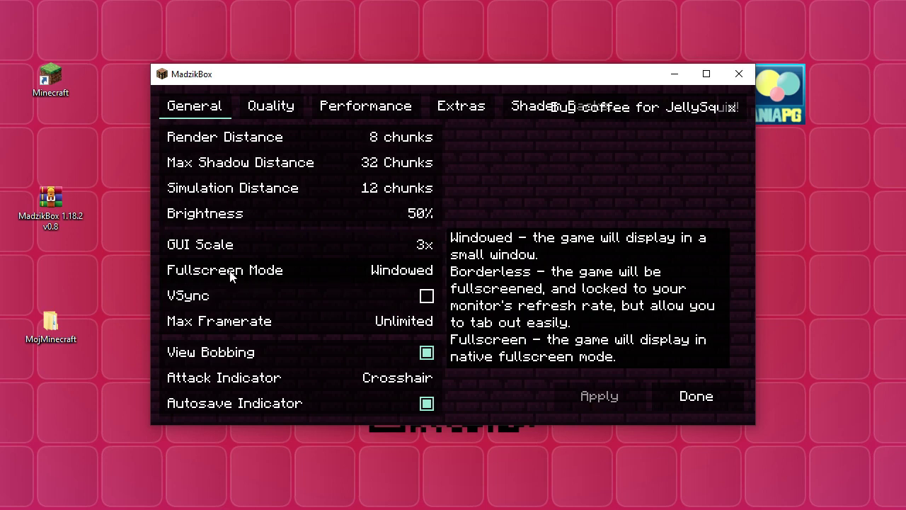
{"action": "left_click", "coordinate": [403, 273]}
{"action": "left_click", "coordinate": [403, 273]}
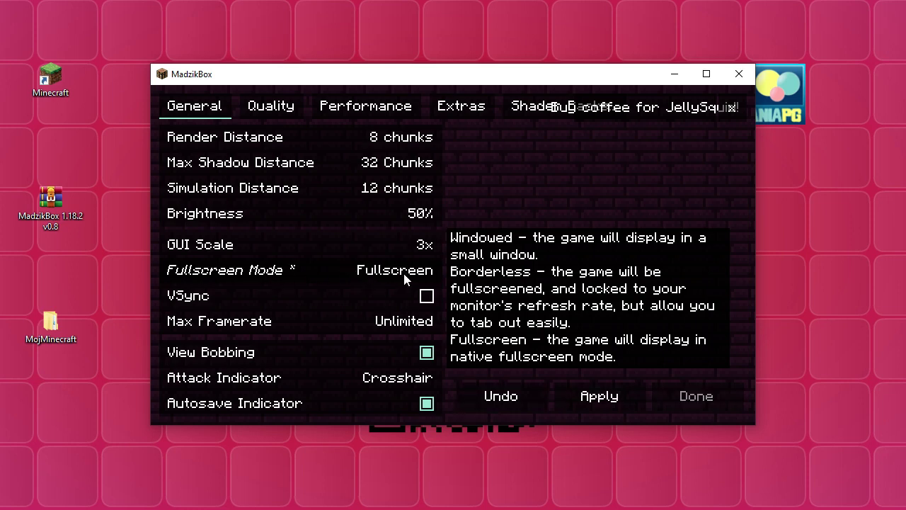
{"action": "left_click", "coordinate": [393, 274]}
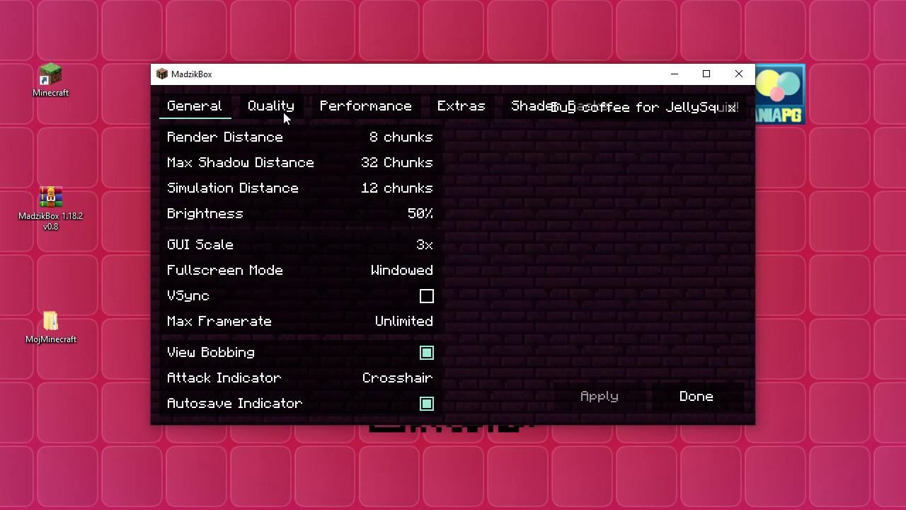
Examine the Quality, Performance and Extras video settings and the list of shader packs, then return to the video settings
{"action": "left_click", "coordinate": [284, 114]}
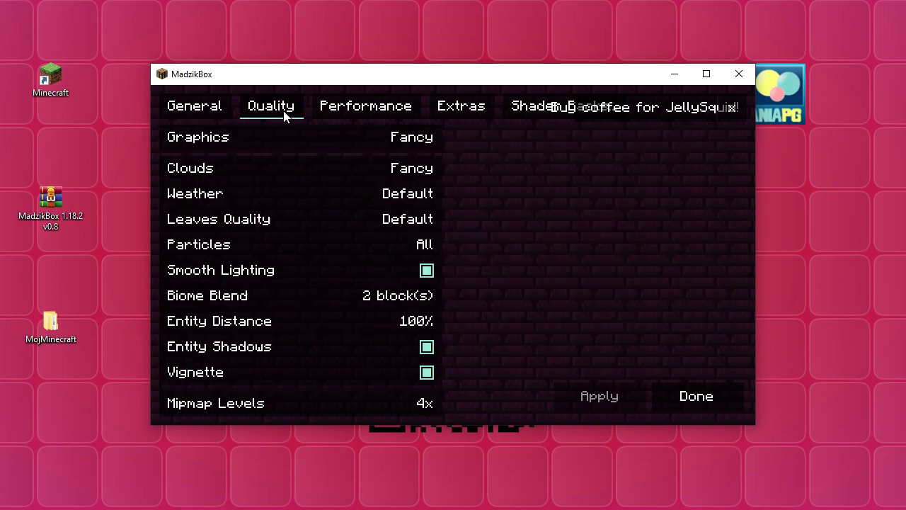
{"action": "left_click", "coordinate": [365, 110]}
{"action": "left_click", "coordinate": [476, 107]}
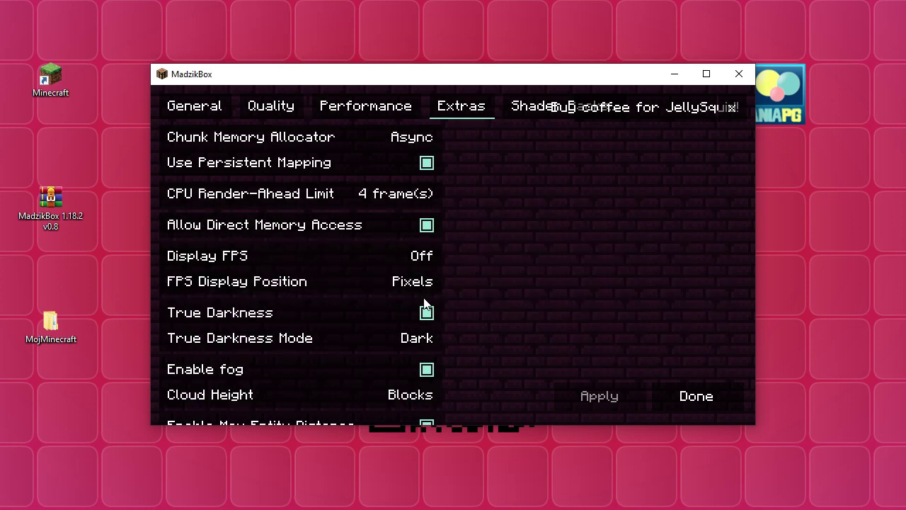
{"action": "left_click", "coordinate": [528, 109]}
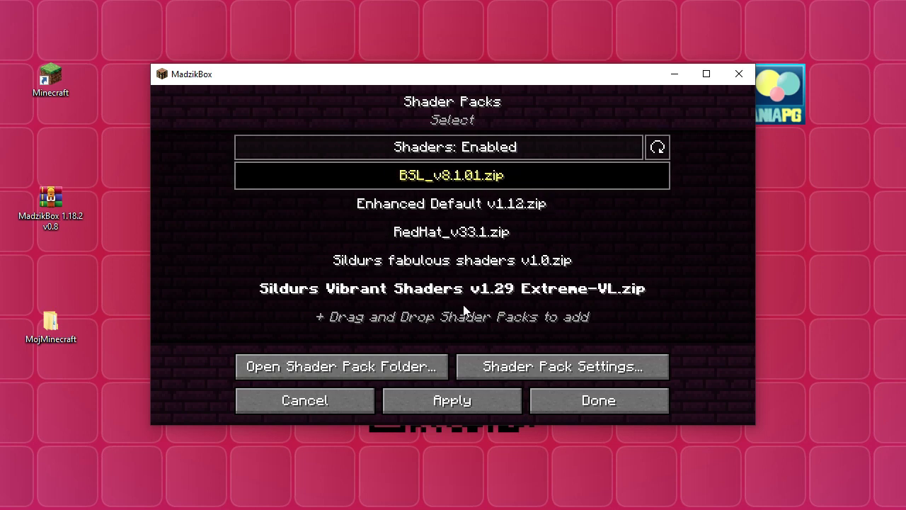
{"action": "left_click", "coordinate": [569, 402]}
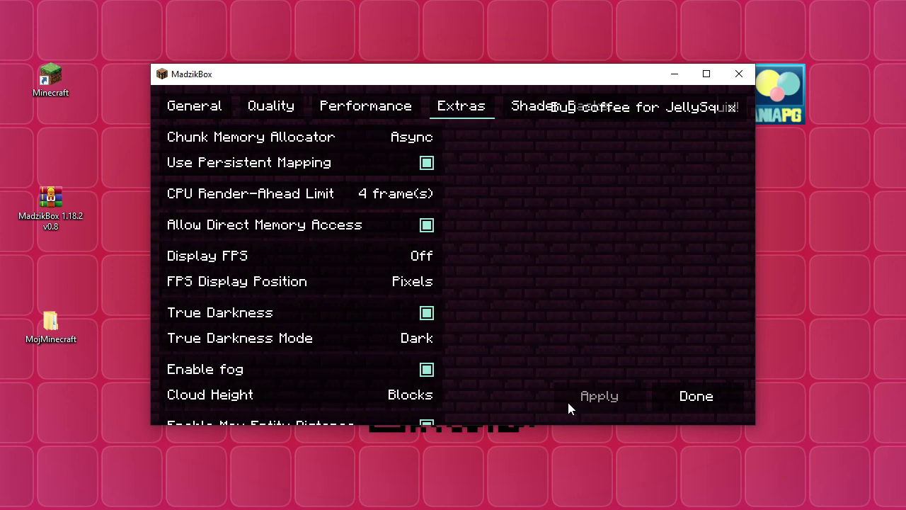
Leave the game options and start a new singleplayer world with cheats allowed
{"action": "left_click", "coordinate": [687, 402]}
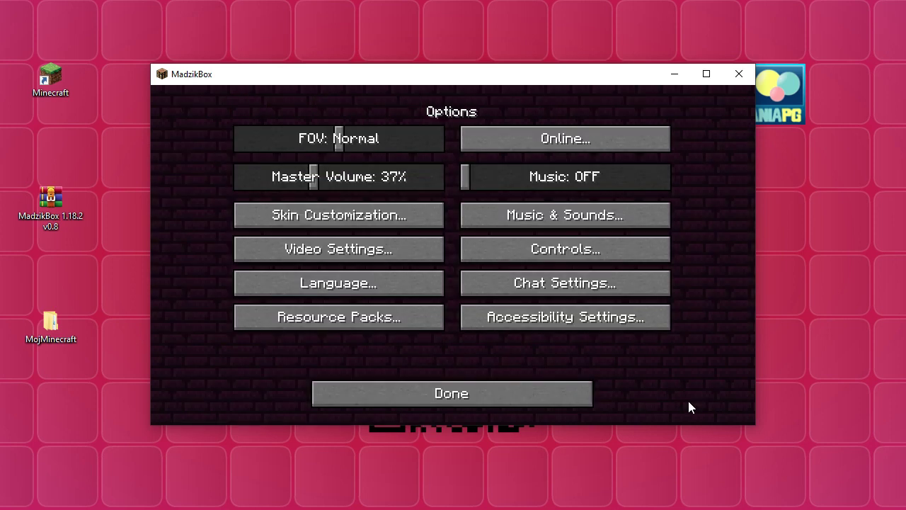
{"action": "left_click", "coordinate": [540, 399]}
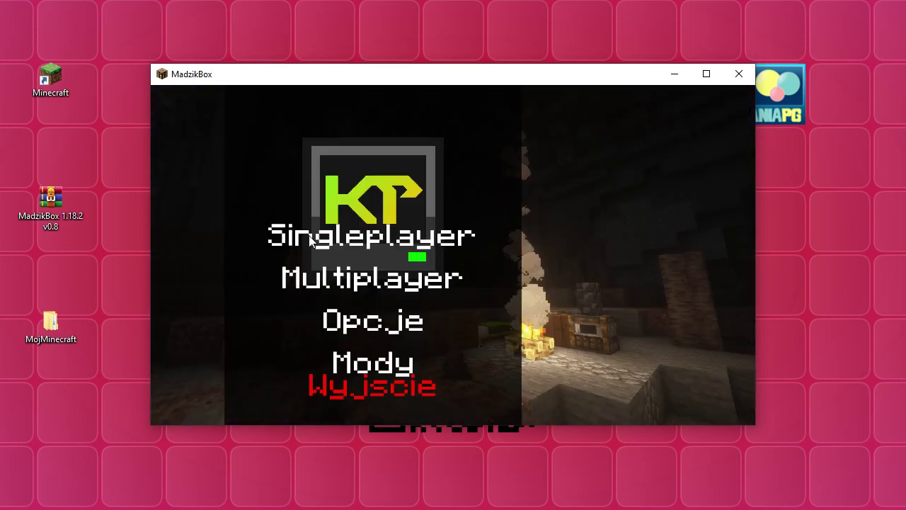
{"action": "left_click", "coordinate": [354, 241]}
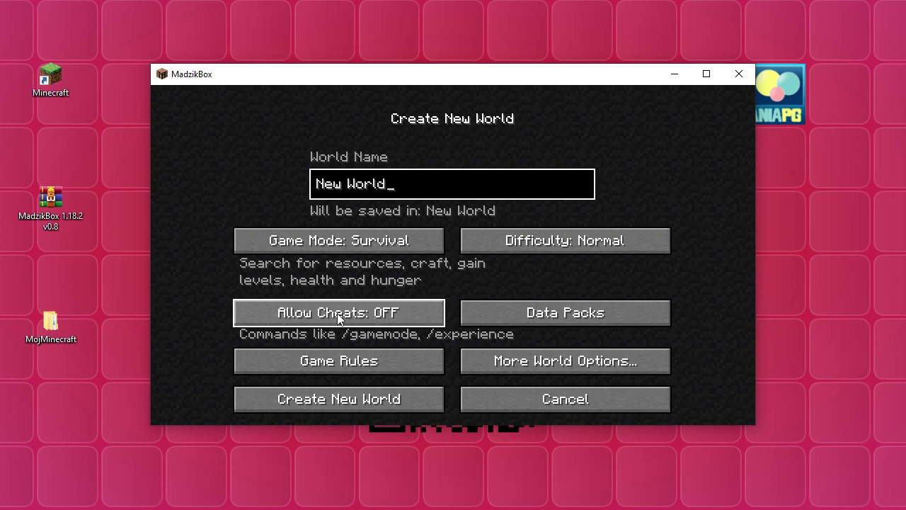
{"action": "left_click", "coordinate": [387, 316]}
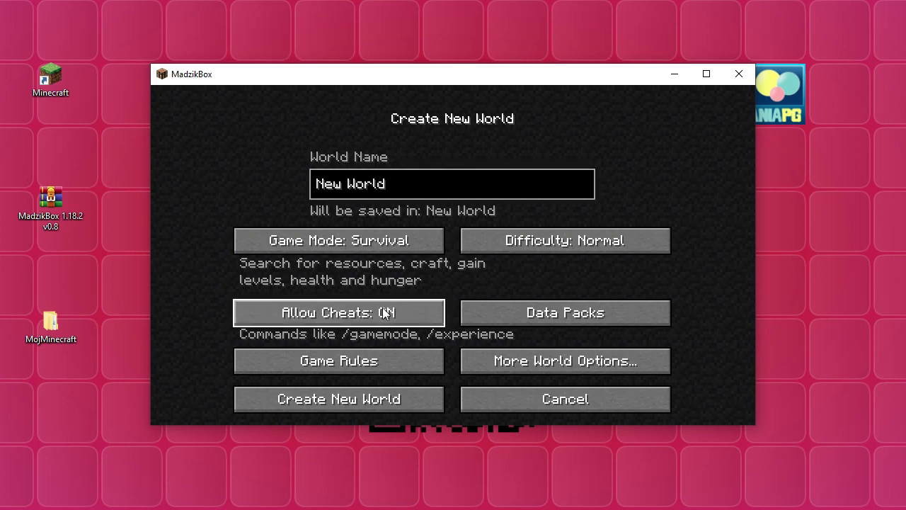
In the additional world options, turn on the bonus chest and set the world type to TerraForged
{"action": "left_click", "coordinate": [526, 362]}
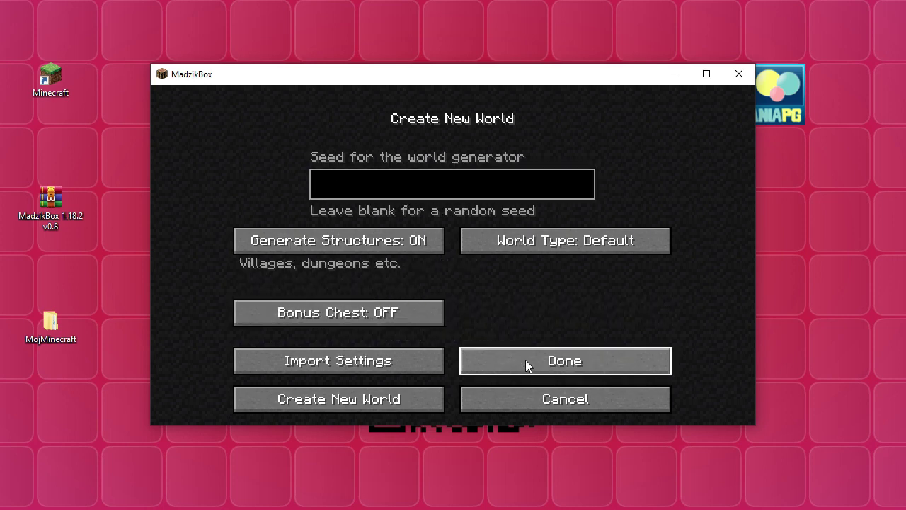
{"action": "left_click", "coordinate": [339, 315]}
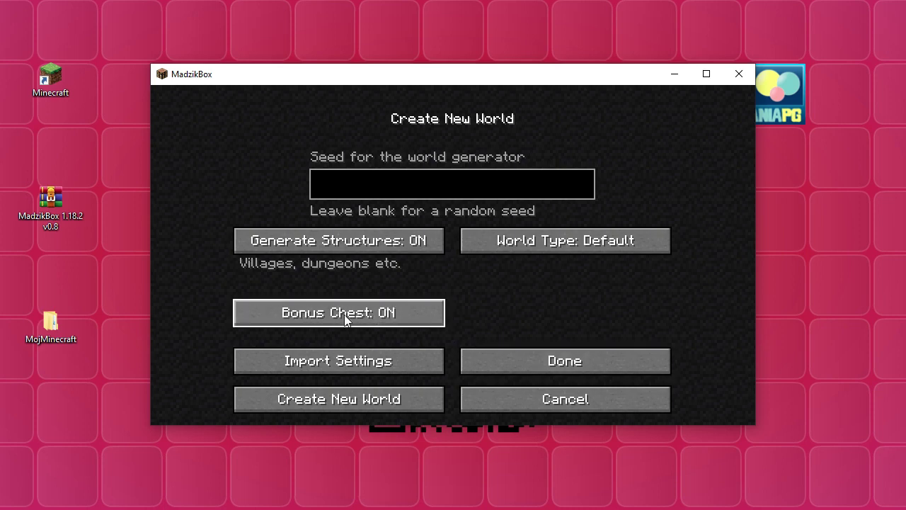
{"action": "left_click", "coordinate": [559, 244]}
{"action": "left_click", "coordinate": [561, 246]}
{"action": "left_click", "coordinate": [593, 245]}
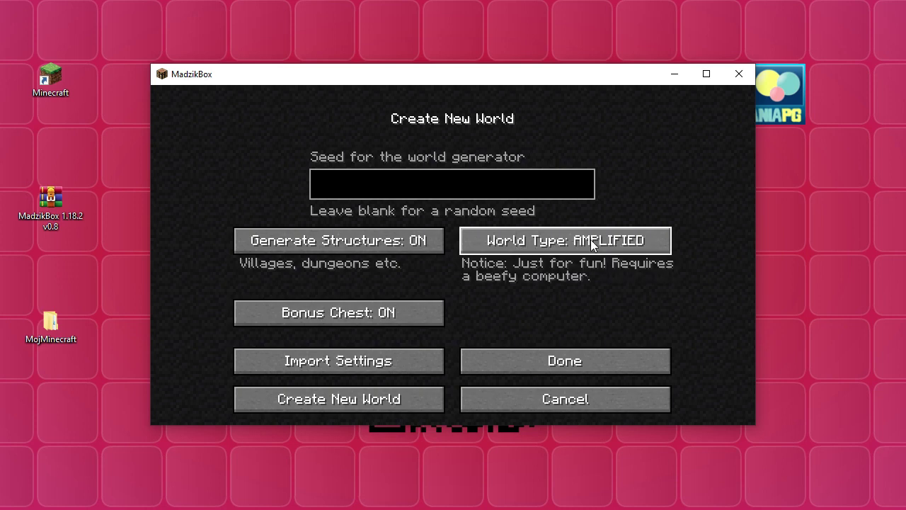
{"action": "left_click", "coordinate": [594, 244]}
{"action": "left_click", "coordinate": [613, 244]}
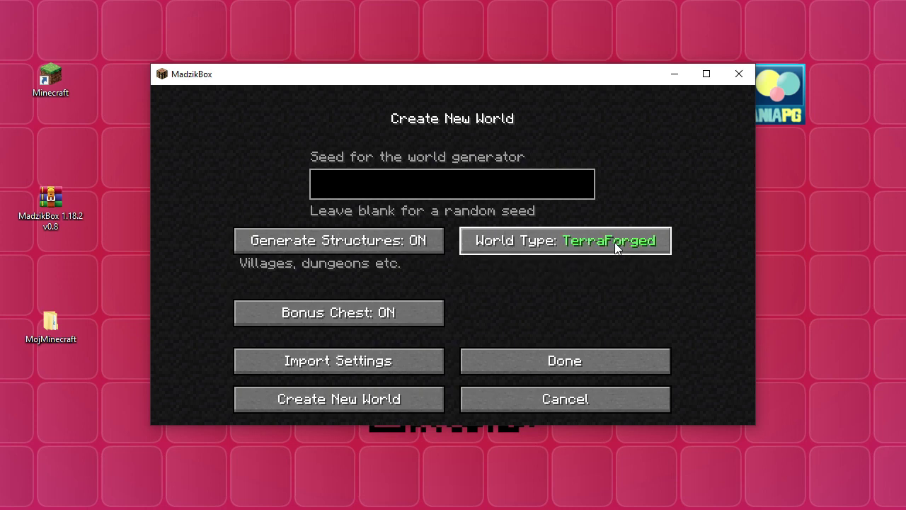